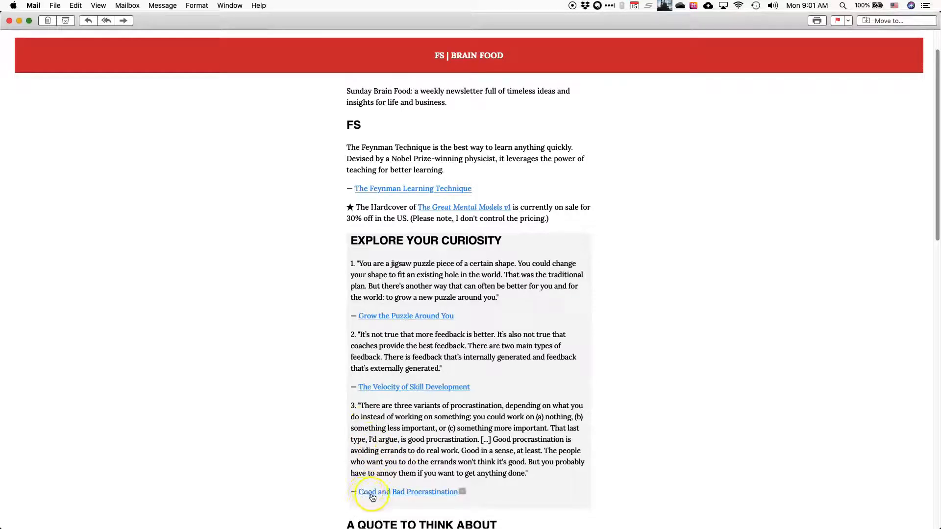
Step: Open the "Good and Bad Procrastination" article linked in the Brain Food newsletter
{"action": "mouse_move", "coordinate": [422, 498]}
{"action": "left_click", "coordinate": [419, 492]}
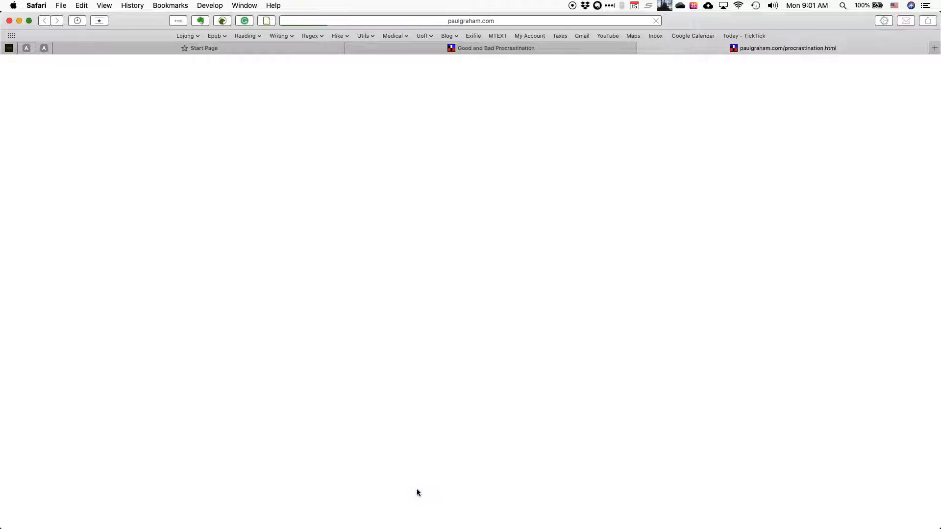
{"action": "left_click", "coordinate": [400, 457]}
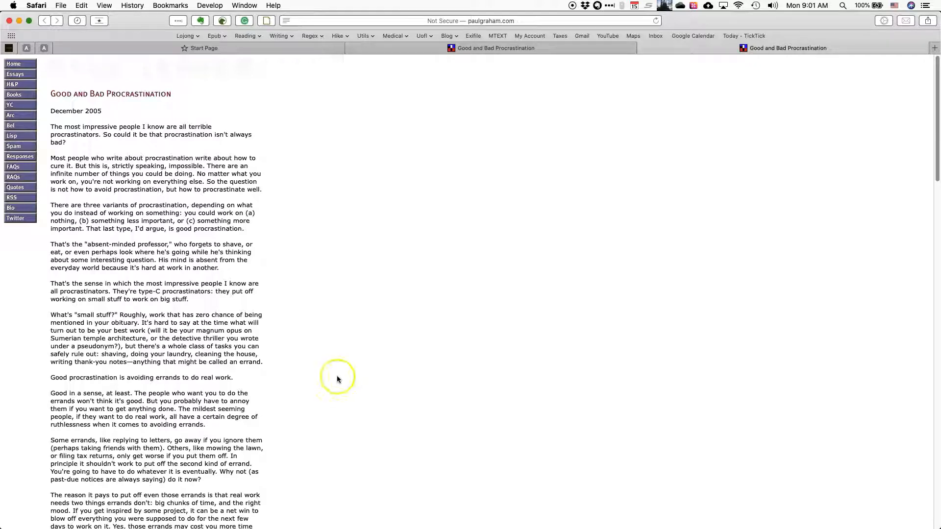
Step: Save the article as a PDF named "Good and Bad Procrastination" in the Downloads folder
{"action": "key", "text": "super+p"}
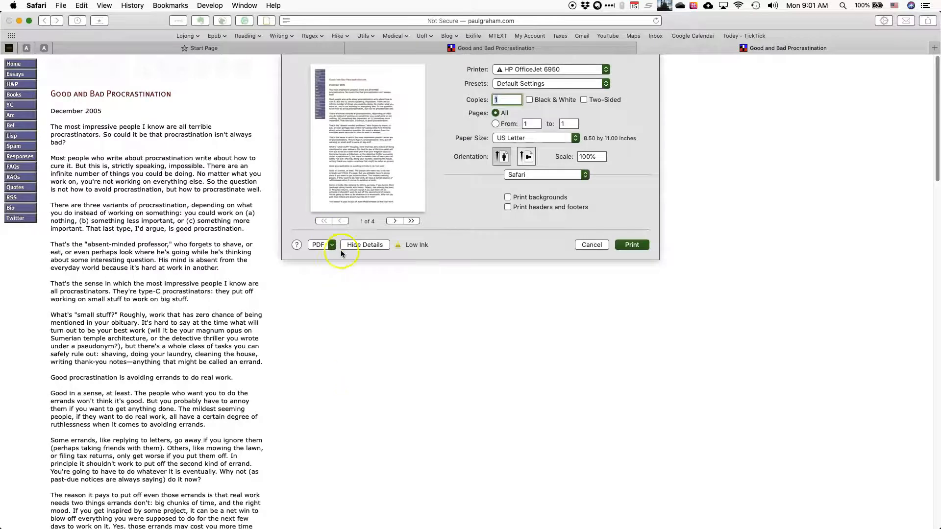
{"action": "left_click", "coordinate": [332, 245]}
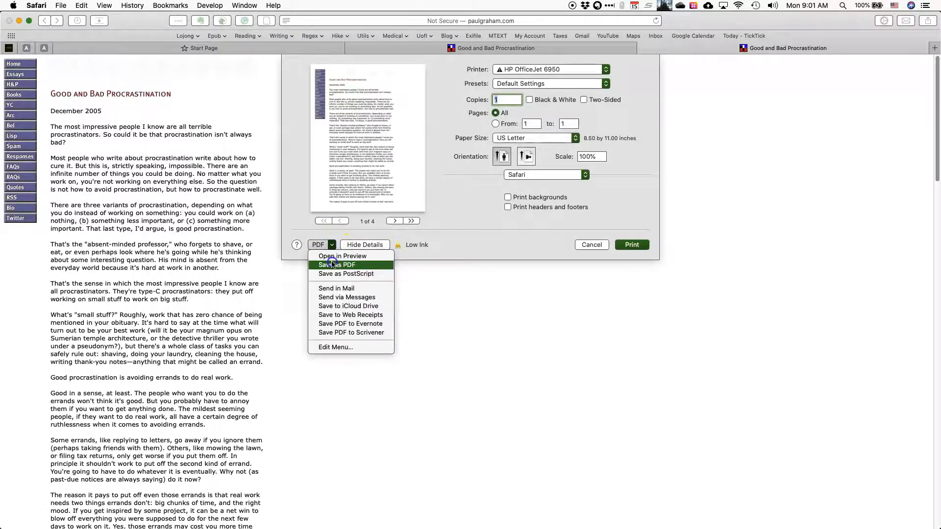
{"action": "left_click", "coordinate": [332, 265]}
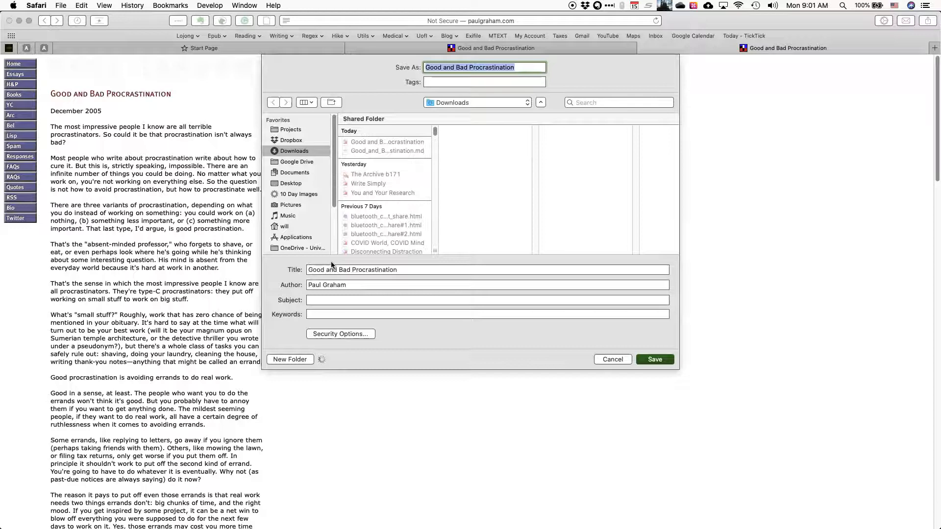
{"action": "left_click", "coordinate": [655, 360]}
{"action": "left_click", "coordinate": [539, 113]}
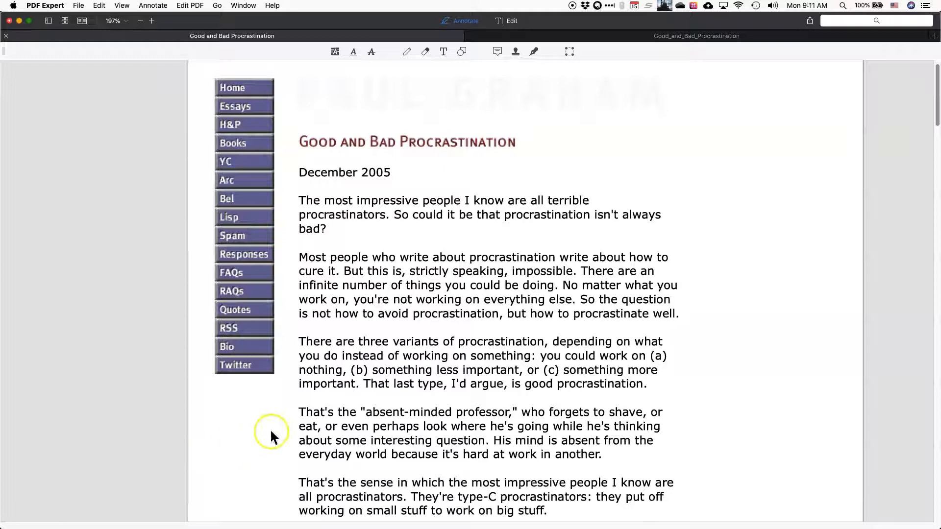
Step: Switch to PDF Expert and skim the first pages of the unannotated "Good and Bad Procrastination" PDF
{"action": "left_click", "coordinate": [323, 404]}
{"action": "scroll", "coordinate": [323, 405], "scroll_direction": "right", "scroll_amount": 3}
{"action": "scroll", "coordinate": [323, 404], "scroll_direction": "down", "scroll_amount": 10}
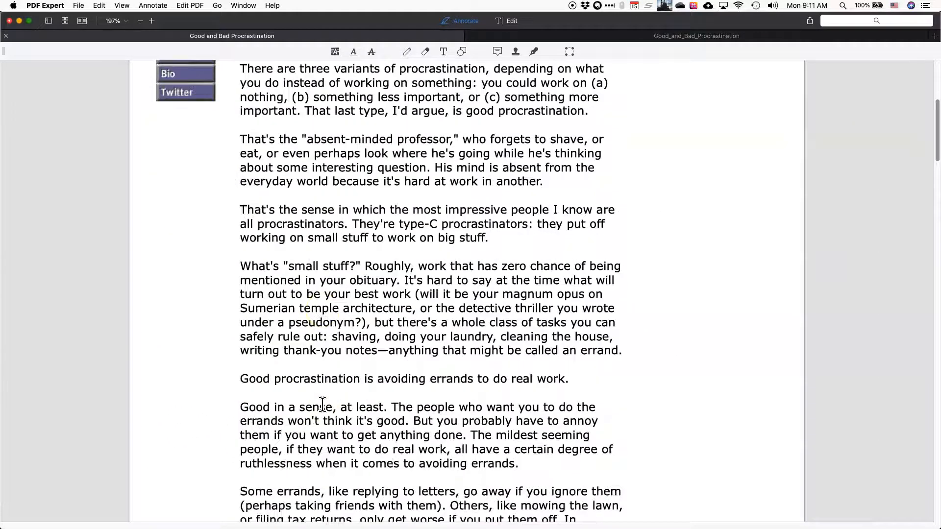
{"action": "scroll", "coordinate": [323, 404], "scroll_direction": "down", "scroll_amount": 10}
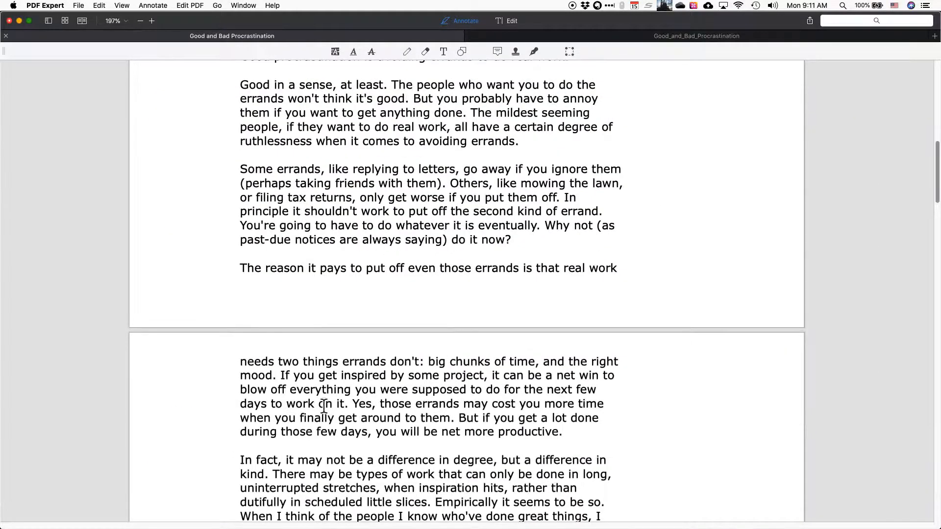
{"action": "scroll", "coordinate": [324, 405], "scroll_direction": "up", "scroll_amount": 20}
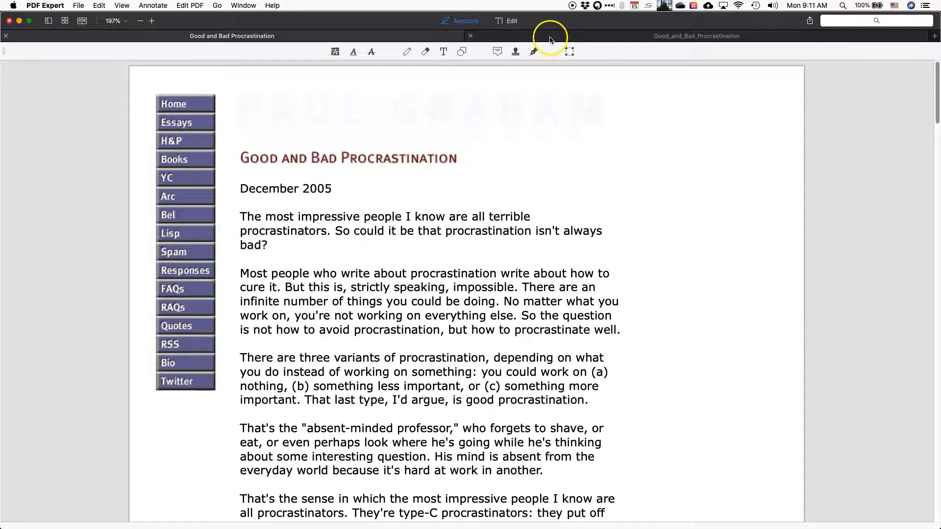
Step: Examine the highlighted passages on the first page of the annotated Good_and_Bad_Procrastination PDF
{"action": "left_click", "coordinate": [531, 40]}
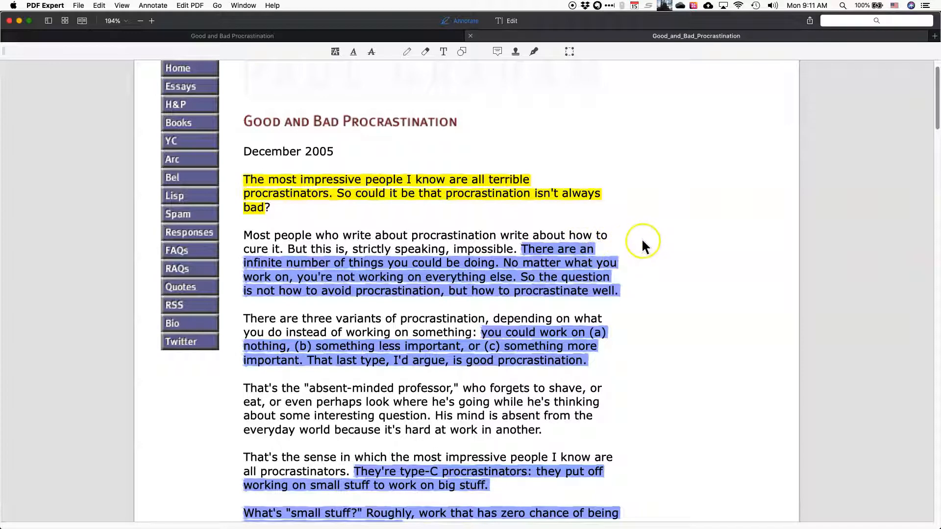
{"action": "scroll", "coordinate": [647, 251], "scroll_direction": "down", "scroll_amount": 2}
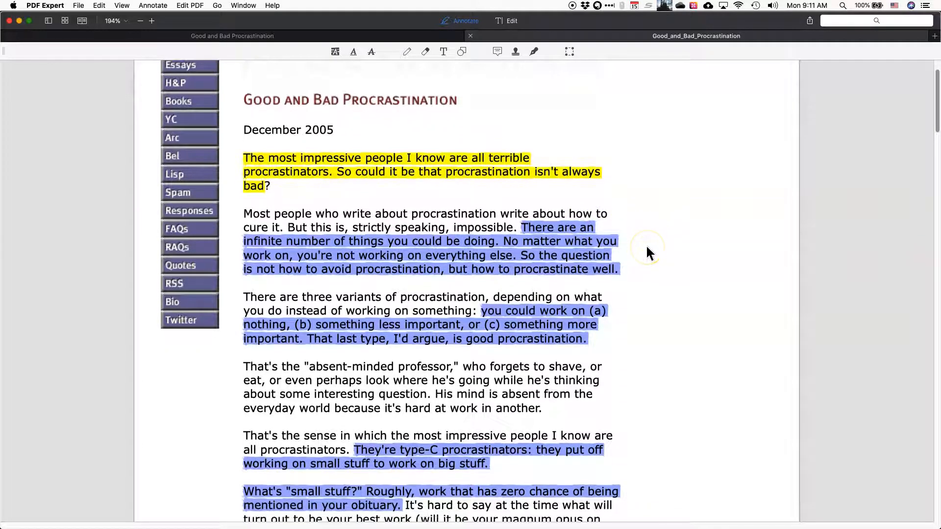
{"action": "scroll", "coordinate": [647, 248], "scroll_direction": "down", "scroll_amount": 2}
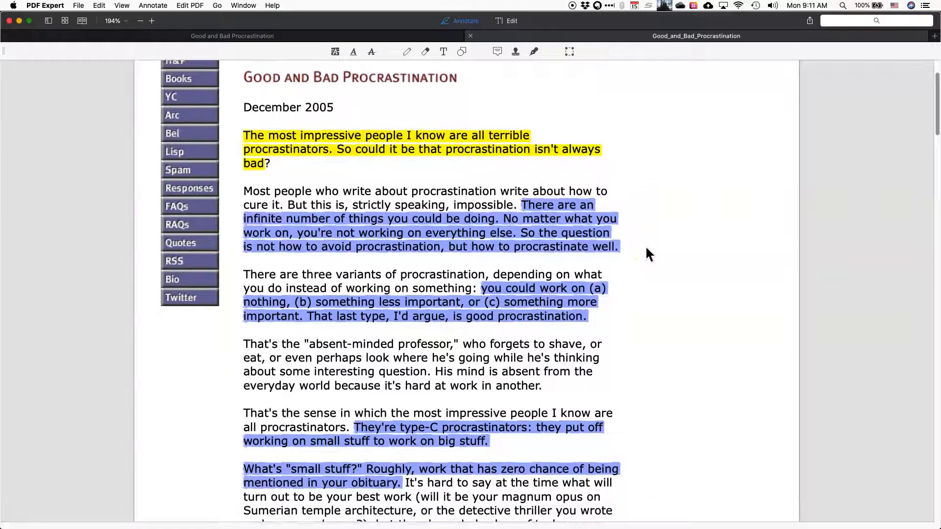
{"action": "scroll", "coordinate": [647, 247], "scroll_direction": "down", "scroll_amount": 3}
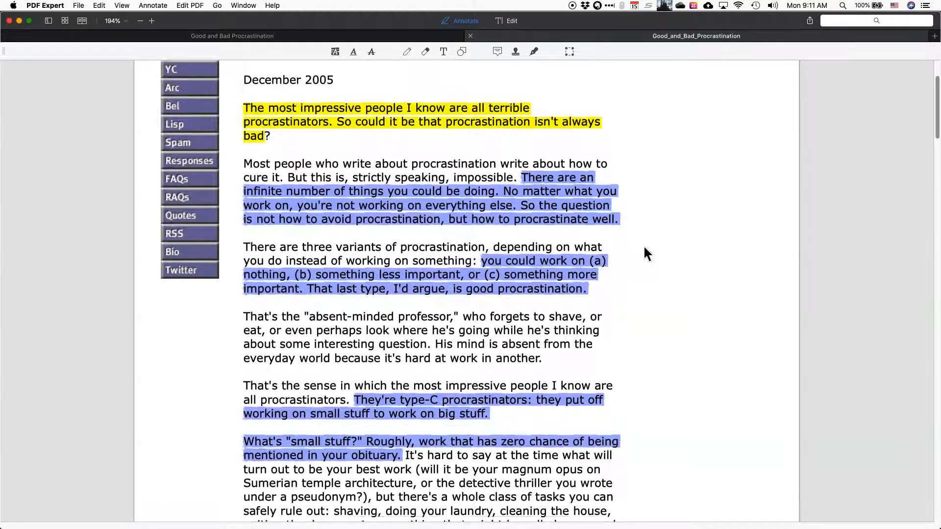
{"action": "scroll", "coordinate": [645, 248], "scroll_direction": "down", "scroll_amount": 2}
{"action": "scroll", "coordinate": [643, 249], "scroll_direction": "down", "scroll_amount": 2}
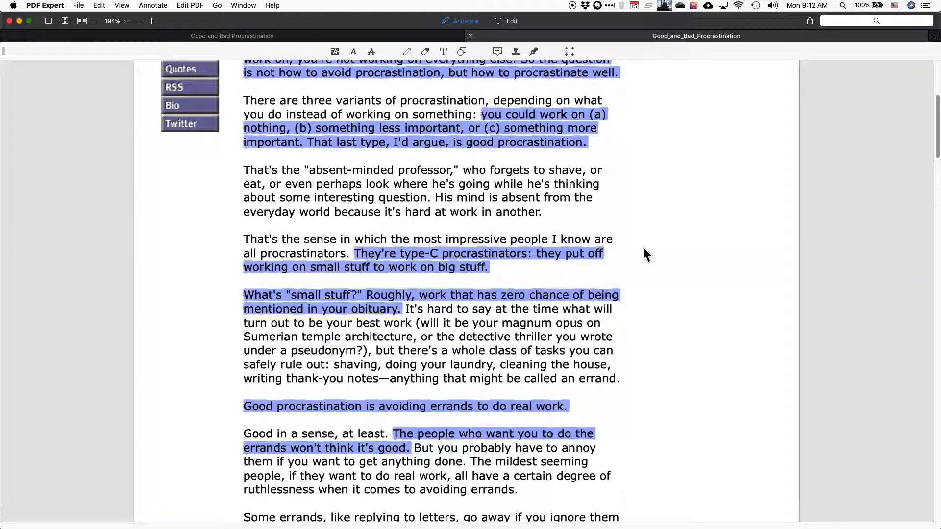
{"action": "scroll", "coordinate": [529, 326], "scroll_direction": "down", "scroll_amount": 2}
{"action": "scroll", "coordinate": [530, 326], "scroll_direction": "down", "scroll_amount": 5}
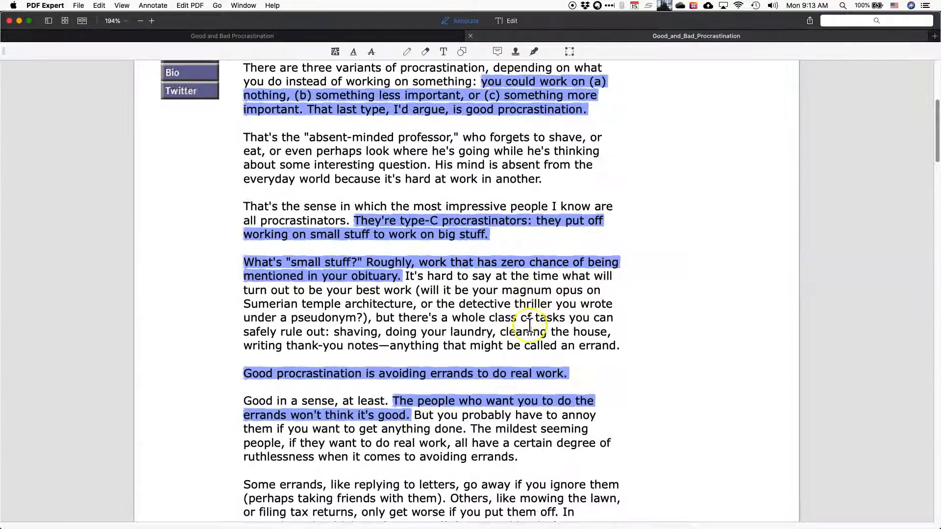
{"action": "scroll", "coordinate": [526, 331], "scroll_direction": "down", "scroll_amount": 4}
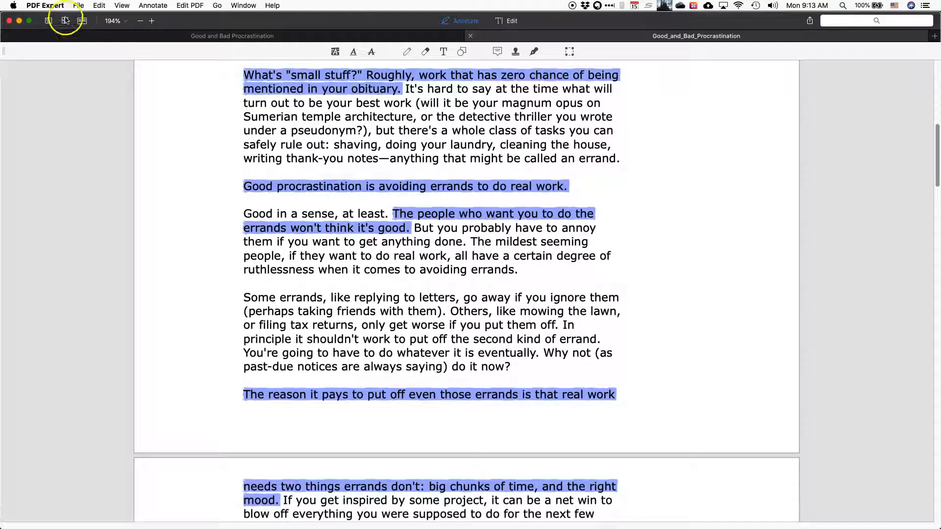
Step: Show the annotation summary of the highlighted PDF beside the document
{"action": "left_click", "coordinate": [79, 5]}
{"action": "mouse_move", "coordinate": [109, 4]}
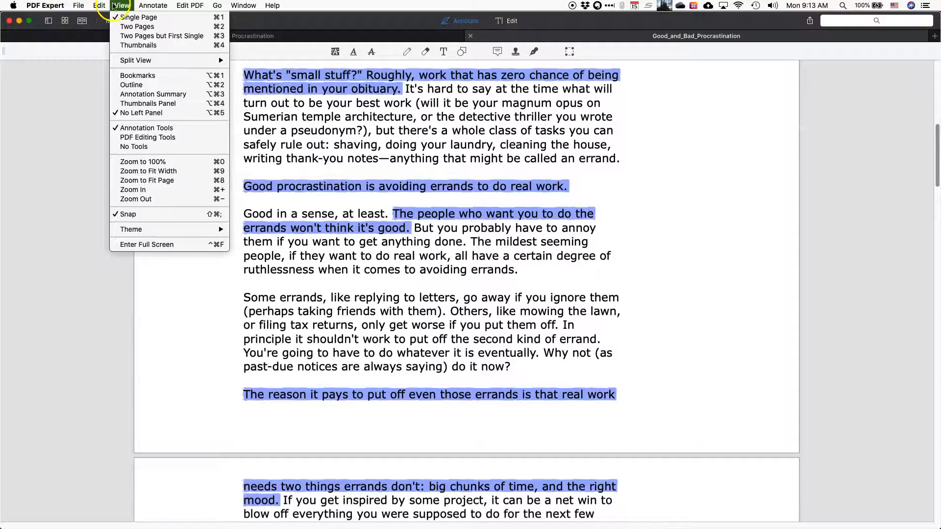
{"action": "left_click", "coordinate": [137, 100]}
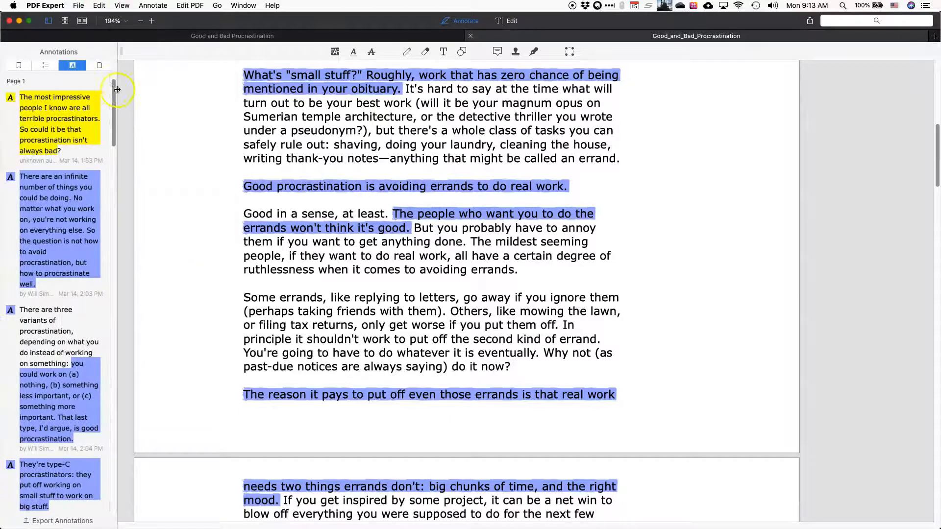
Step: Export the PDF's annotations to Good_and_Bad_Procrastination.md and select the entire summary in Marked 2
{"action": "left_click", "coordinate": [81, 522]}
{"action": "left_click", "coordinate": [89, 521]}
{"action": "left_click", "coordinate": [652, 252]}
{"action": "left_click", "coordinate": [541, 100]}
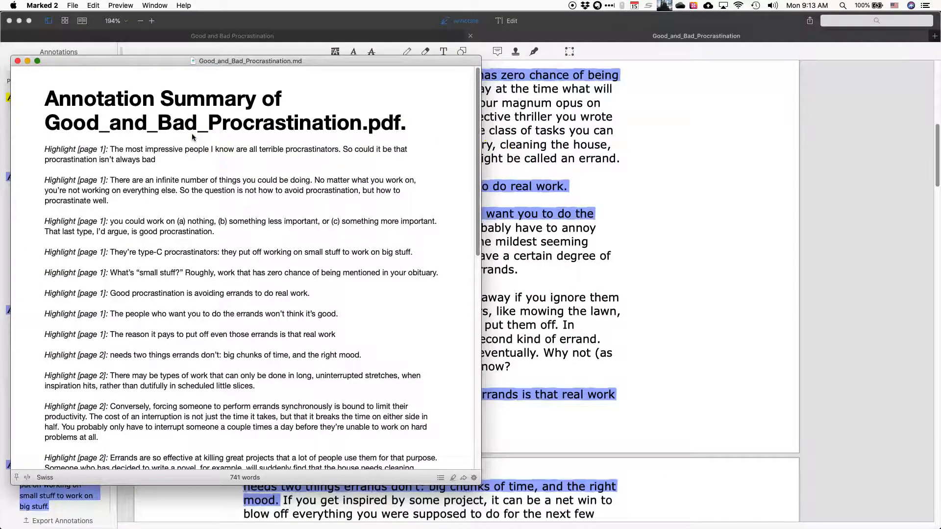
{"action": "key", "text": "super+a"}
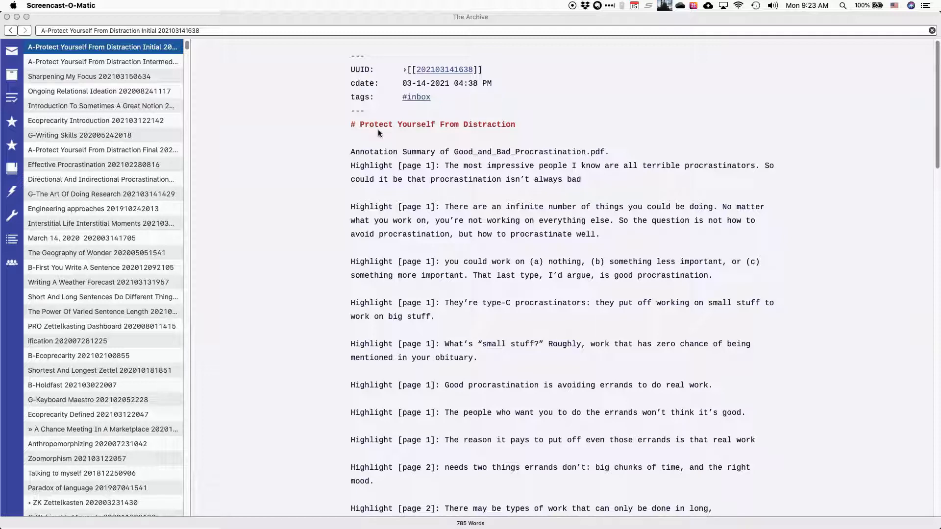
Step: In The Archive, embed the annotated PDF after the note's last highlight with "![](media/Good_and_Bad_Procrastination.pdf)"
{"action": "left_click", "coordinate": [411, 164]}
{"action": "scroll", "coordinate": [413, 164], "scroll_direction": "down", "scroll_amount": 15}
{"action": "scroll", "coordinate": [413, 167], "scroll_direction": "down", "scroll_amount": 13}
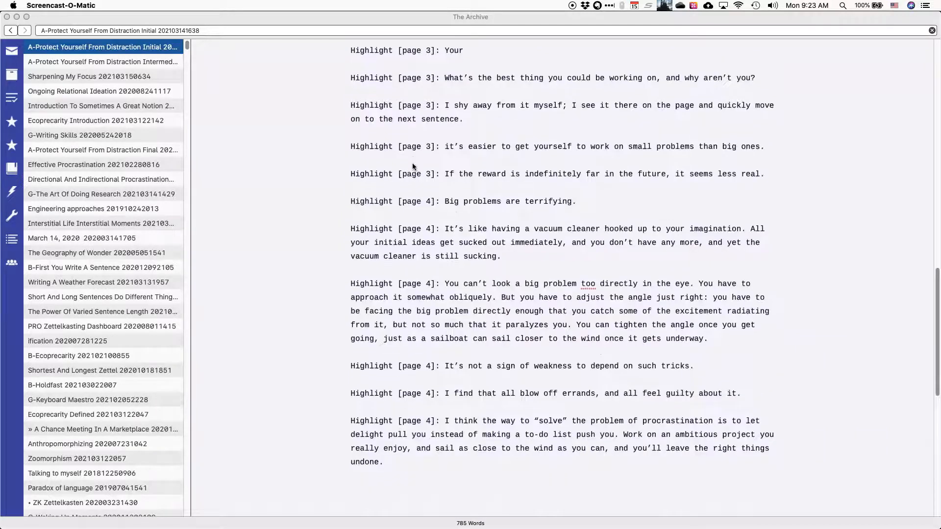
{"action": "scroll", "coordinate": [412, 167], "scroll_direction": "down", "scroll_amount": 4}
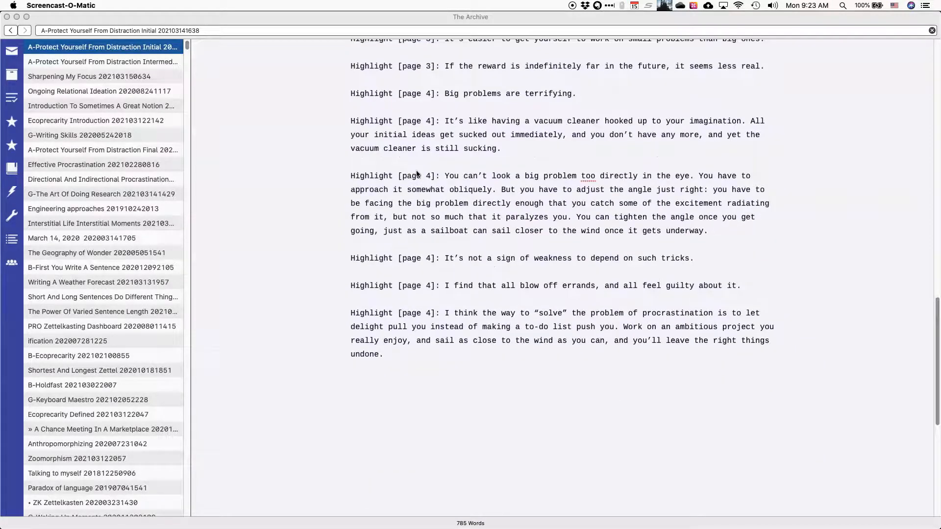
{"action": "scroll", "coordinate": [415, 173], "scroll_direction": "down", "scroll_amount": 4}
{"action": "left_click", "coordinate": [357, 291]}
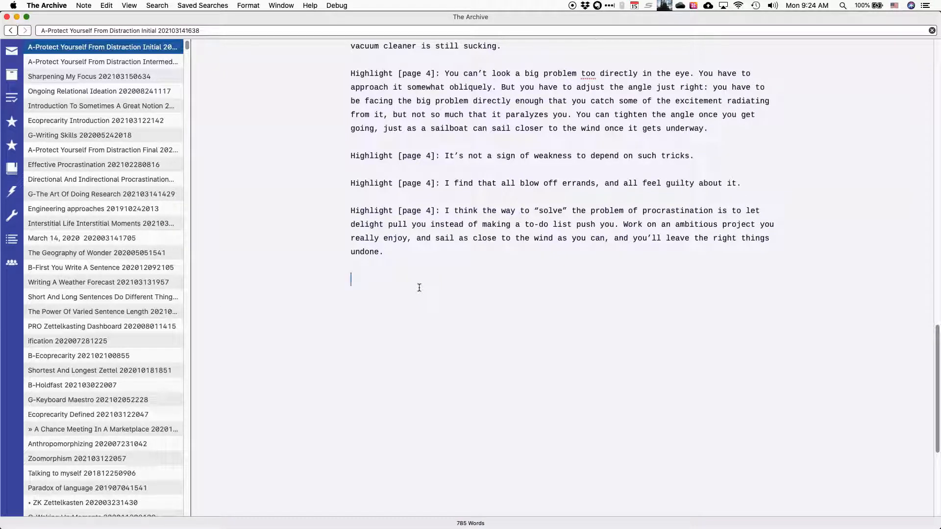
{"action": "type", "text": "![](media/Good_and_Bad_Procrastination.pdf)"}
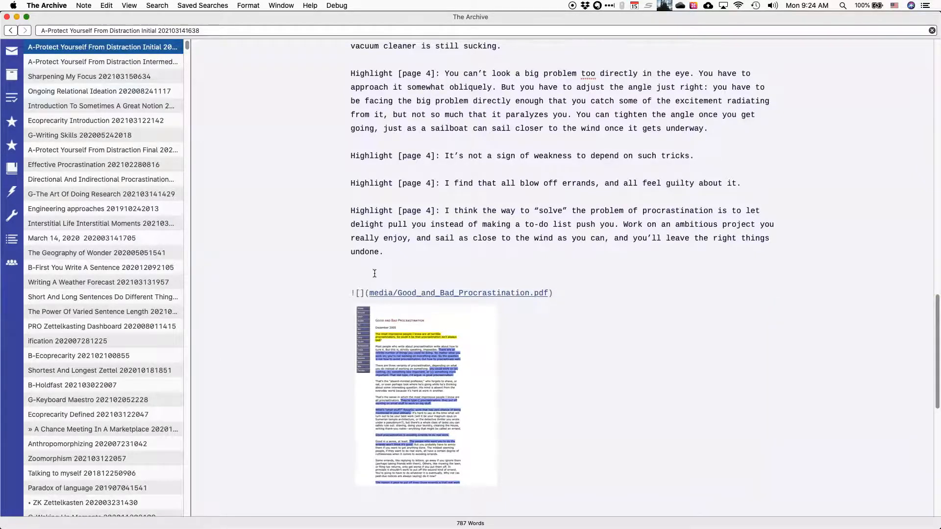
Step: Review the imported highlights in the initial "Protect Yourself From Distraction" note, from its header through the page 2 quotes
{"action": "scroll", "coordinate": [375, 273], "scroll_direction": "up", "scroll_amount": 2}
{"action": "scroll", "coordinate": [375, 274], "scroll_direction": "up", "scroll_amount": 20}
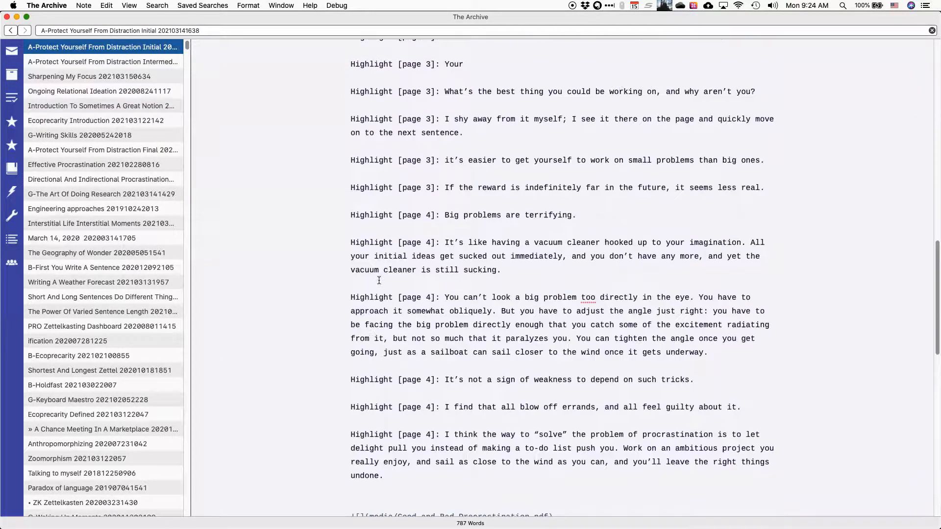
{"action": "scroll", "coordinate": [379, 280], "scroll_direction": "up", "scroll_amount": 20}
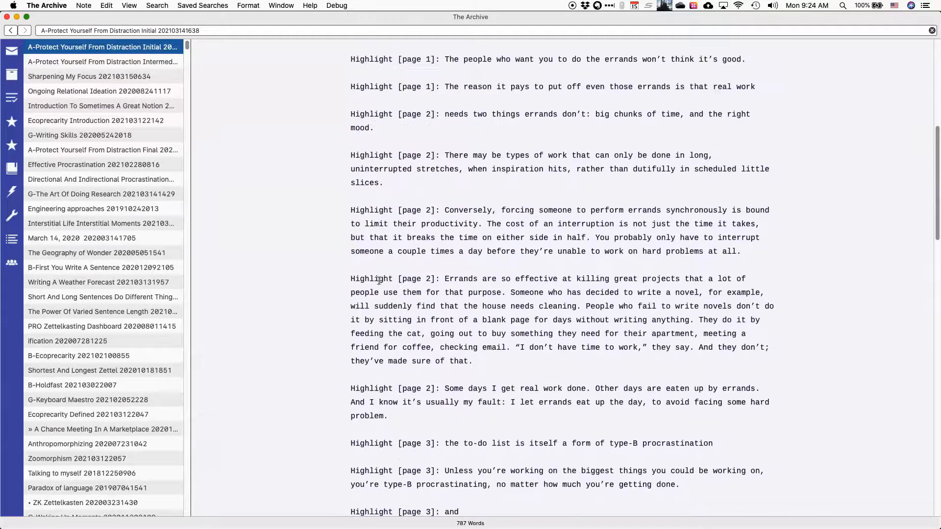
{"action": "scroll", "coordinate": [379, 281], "scroll_direction": "up", "scroll_amount": 10}
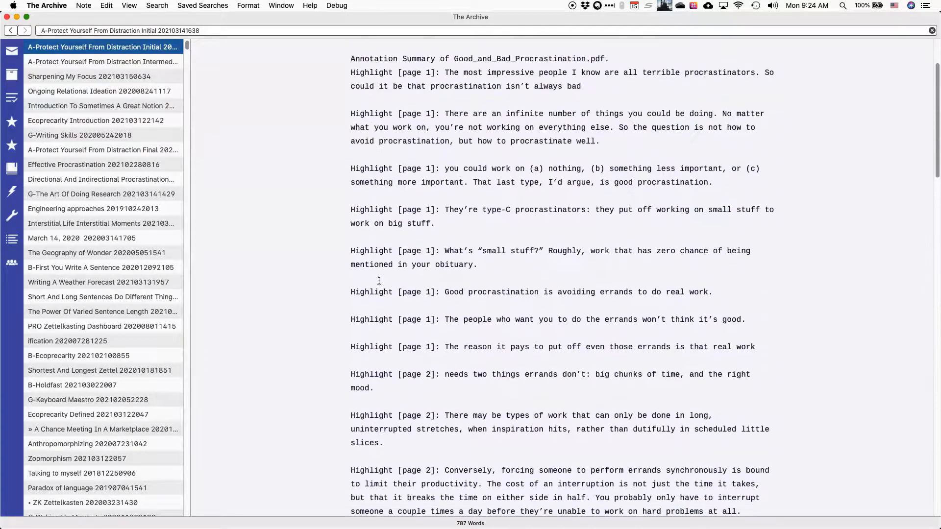
{"action": "scroll", "coordinate": [379, 281], "scroll_direction": "up", "scroll_amount": 2}
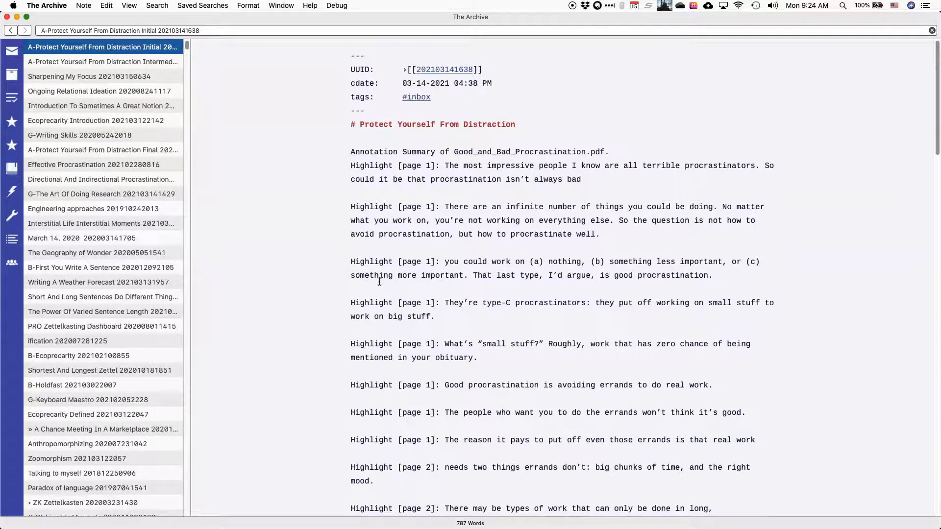
{"action": "left_click", "coordinate": [431, 263]}
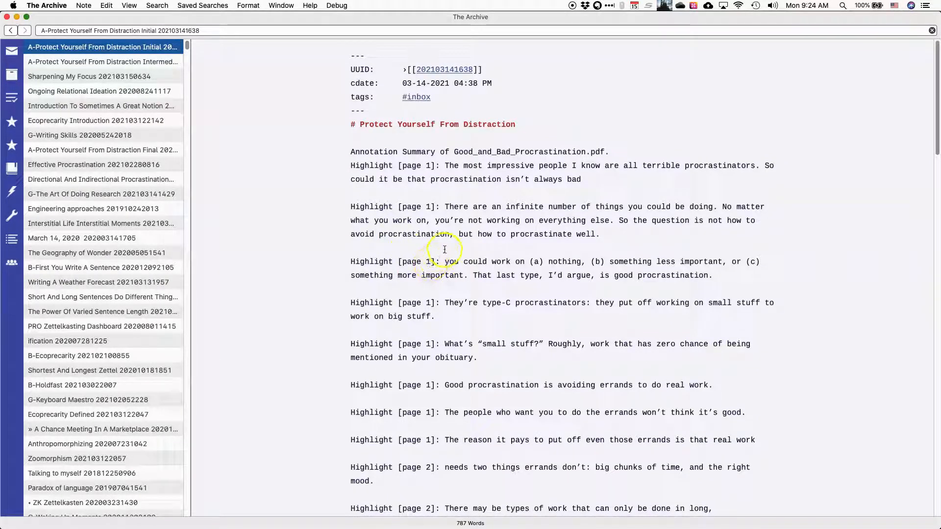
{"action": "left_click", "coordinate": [451, 279]}
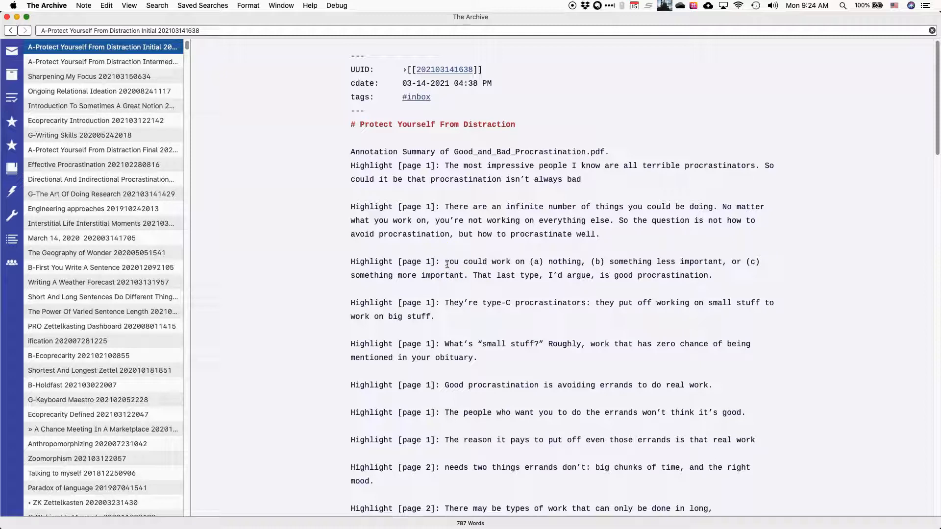
{"action": "scroll", "coordinate": [447, 278], "scroll_direction": "down", "scroll_amount": 1}
{"action": "scroll", "coordinate": [447, 279], "scroll_direction": "down", "scroll_amount": 15}
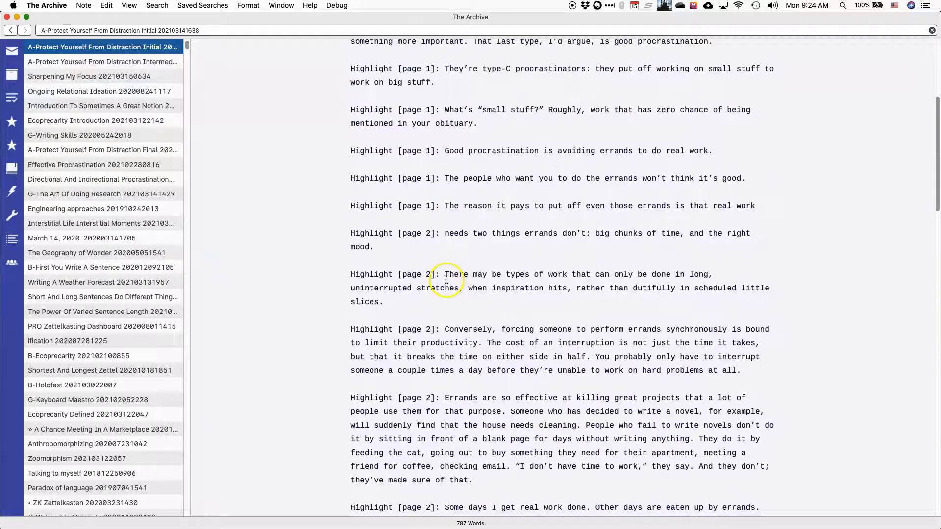
{"action": "scroll", "coordinate": [446, 281], "scroll_direction": "up", "scroll_amount": 1}
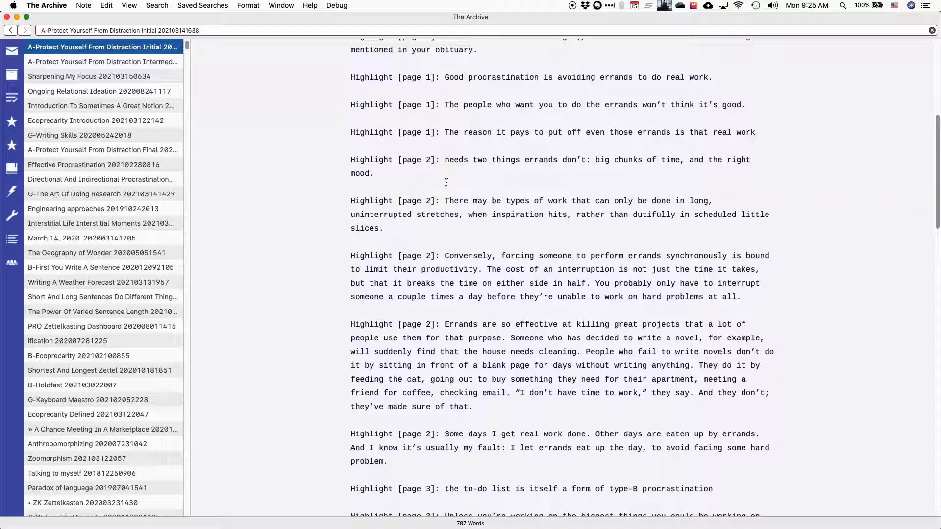
Step: Open the intermediate "Protect Yourself From Distraction" note and review its rewritten opening paragraphs and quotes on small stuff and errands
{"action": "left_click", "coordinate": [409, 194]}
{"action": "key", "text": "Down"}
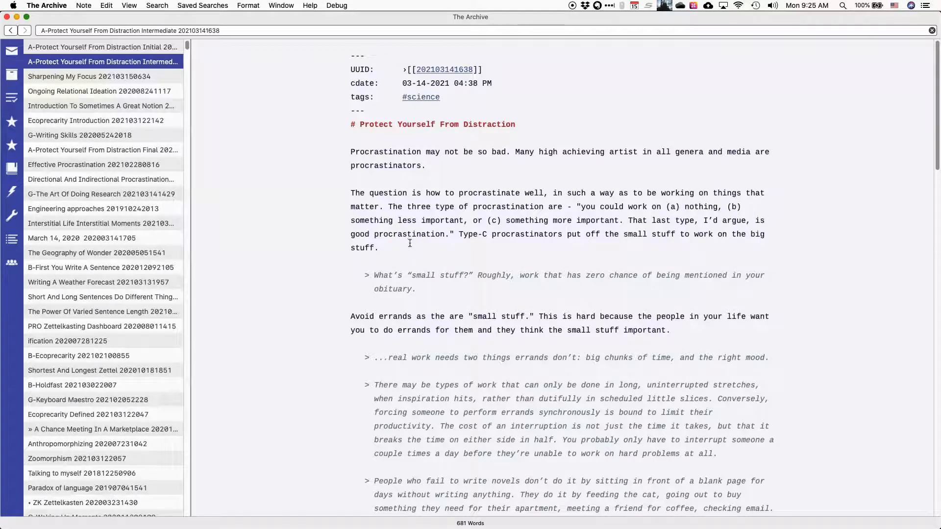
{"action": "scroll", "coordinate": [410, 244], "scroll_direction": "down", "scroll_amount": 1}
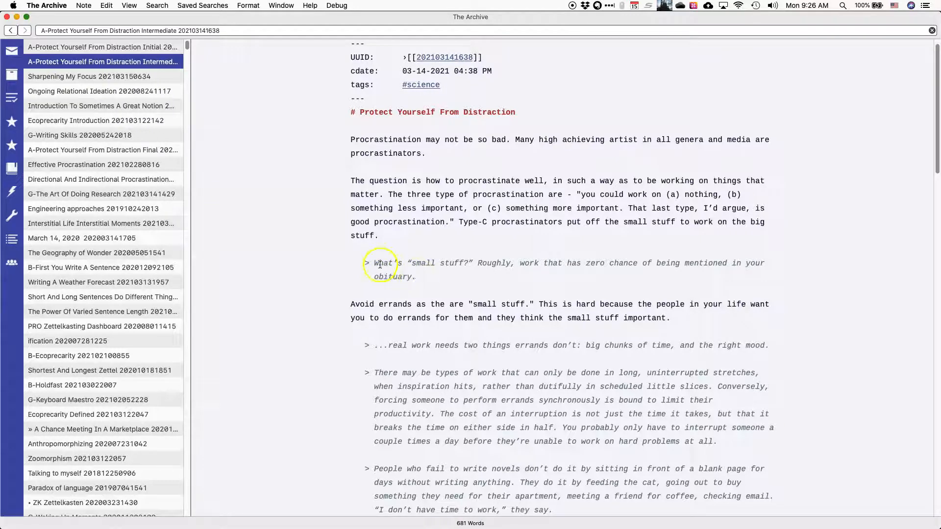
{"action": "scroll", "coordinate": [507, 269], "scroll_direction": "down", "scroll_amount": 2}
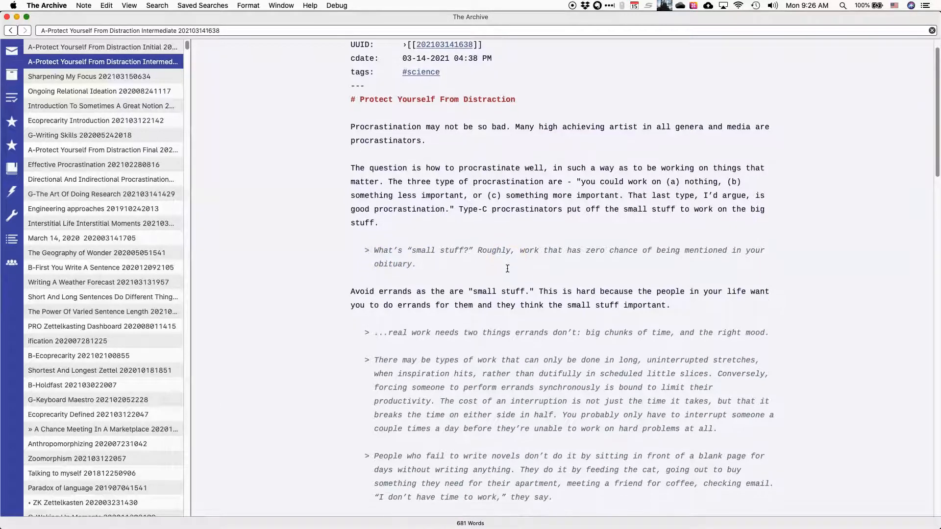
{"action": "scroll", "coordinate": [508, 267], "scroll_direction": "down", "scroll_amount": 1}
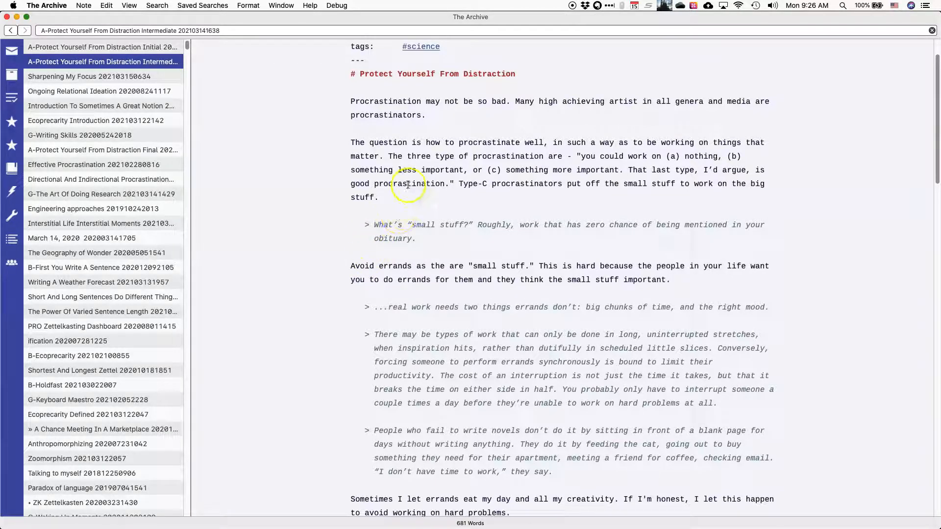
{"action": "scroll", "coordinate": [495, 248], "scroll_direction": "down", "scroll_amount": 1}
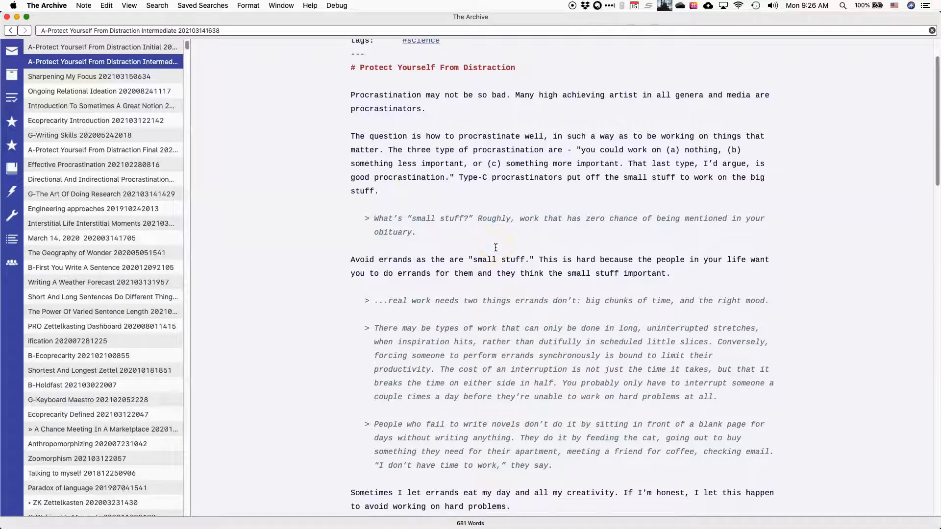
{"action": "scroll", "coordinate": [495, 248], "scroll_direction": "down", "scroll_amount": 1}
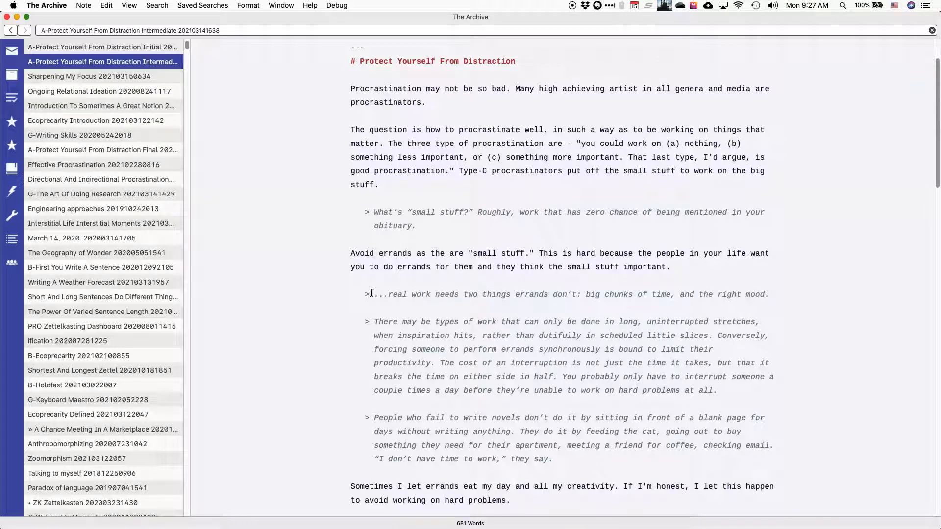
{"action": "left_click", "coordinate": [398, 294]}
{"action": "scroll", "coordinate": [402, 292], "scroll_direction": "down", "scroll_amount": 1}
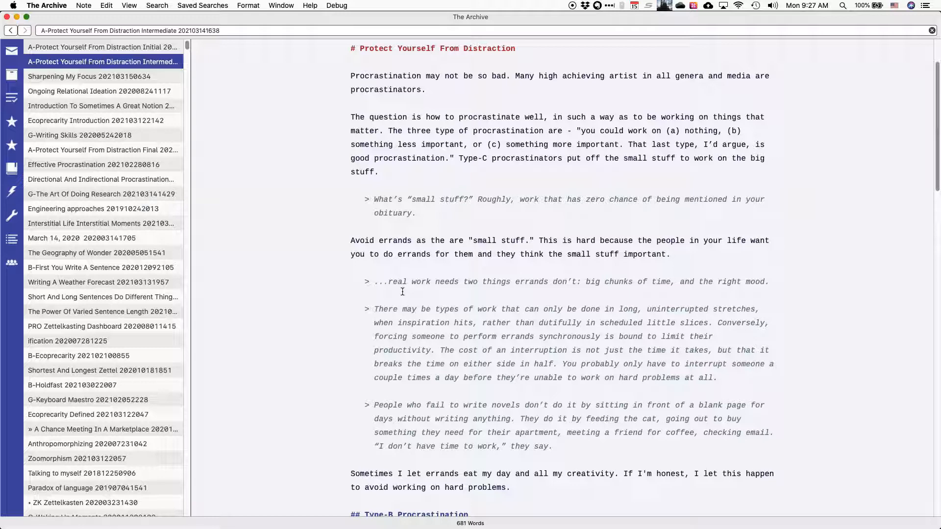
Step: Review the rest of the intermediate note, from the Type-B Procrastination section to the embedded PDF, and return to its beginning
{"action": "scroll", "coordinate": [403, 291], "scroll_direction": "down", "scroll_amount": 5}
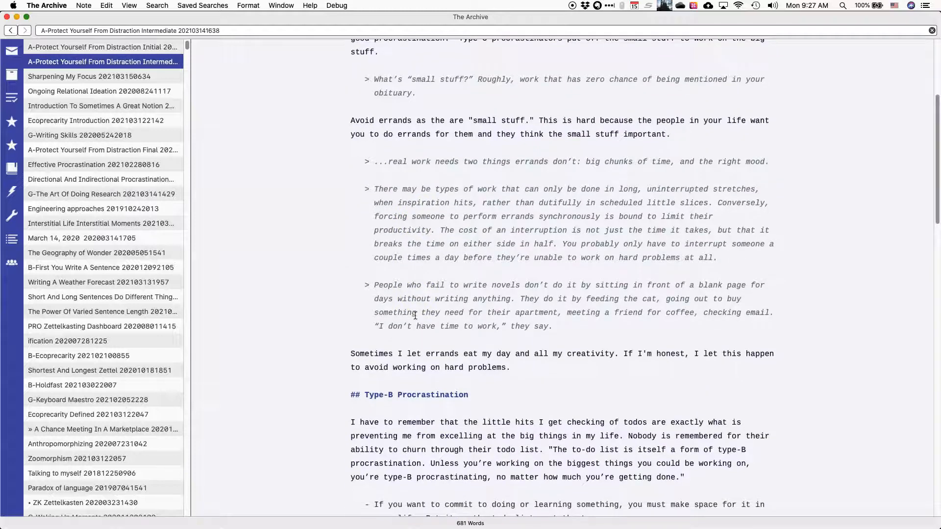
{"action": "scroll", "coordinate": [440, 186], "scroll_direction": "down", "scroll_amount": 4}
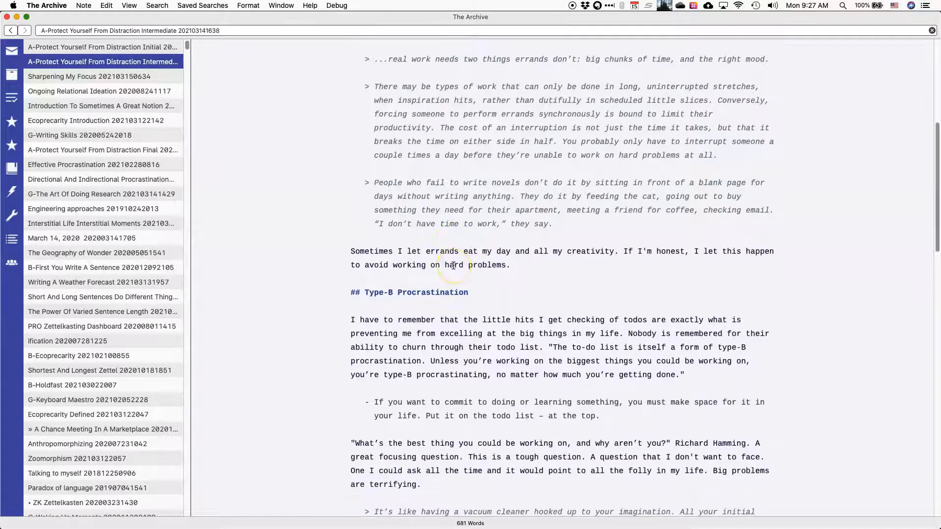
{"action": "scroll", "coordinate": [453, 265], "scroll_direction": "down", "scroll_amount": 3}
{"action": "scroll", "coordinate": [453, 266], "scroll_direction": "down", "scroll_amount": 1}
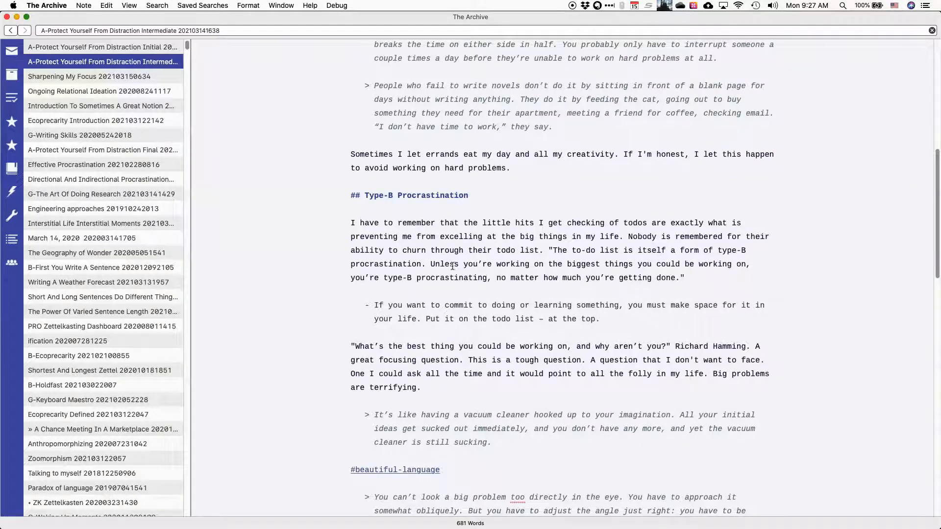
{"action": "scroll", "coordinate": [452, 266], "scroll_direction": "down", "scroll_amount": 1}
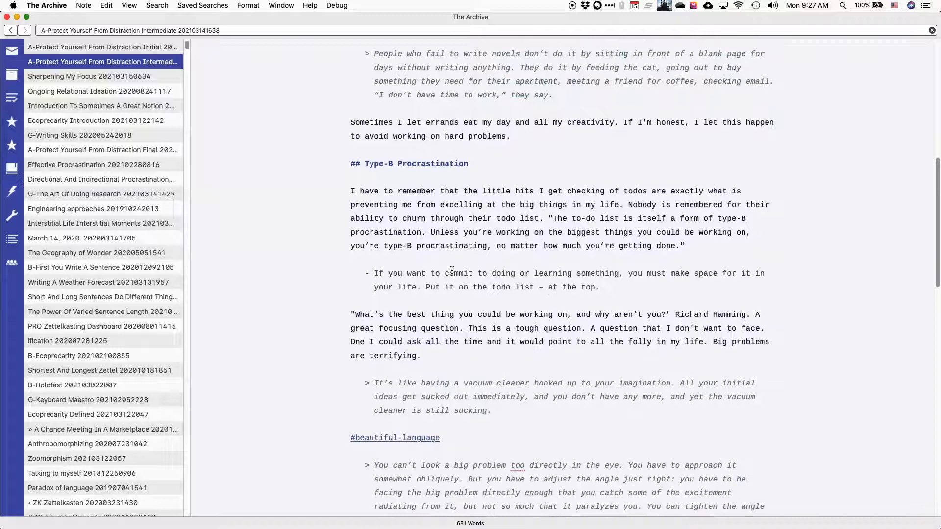
{"action": "scroll", "coordinate": [451, 270], "scroll_direction": "down", "scroll_amount": 3}
{"action": "scroll", "coordinate": [452, 271], "scroll_direction": "down", "scroll_amount": 5}
{"action": "left_click", "coordinate": [458, 272]}
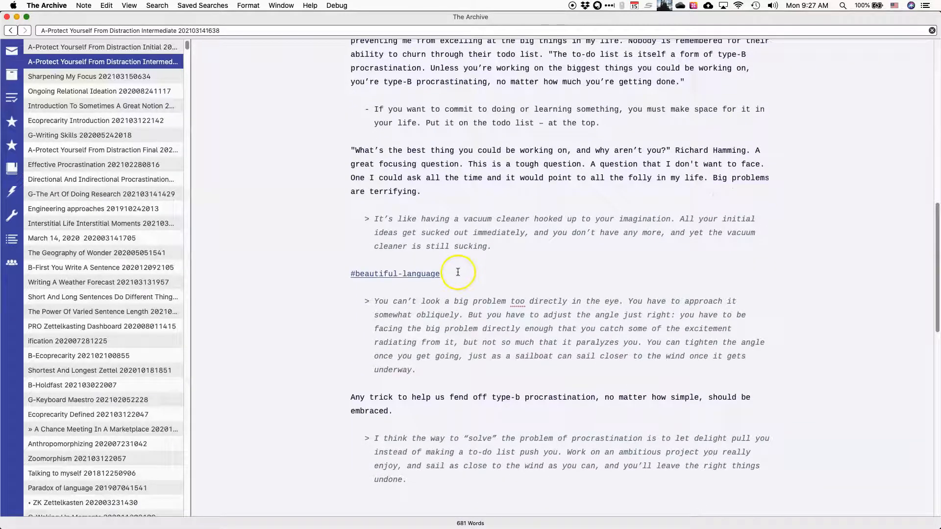
{"action": "scroll", "coordinate": [458, 272], "scroll_direction": "down", "scroll_amount": 1}
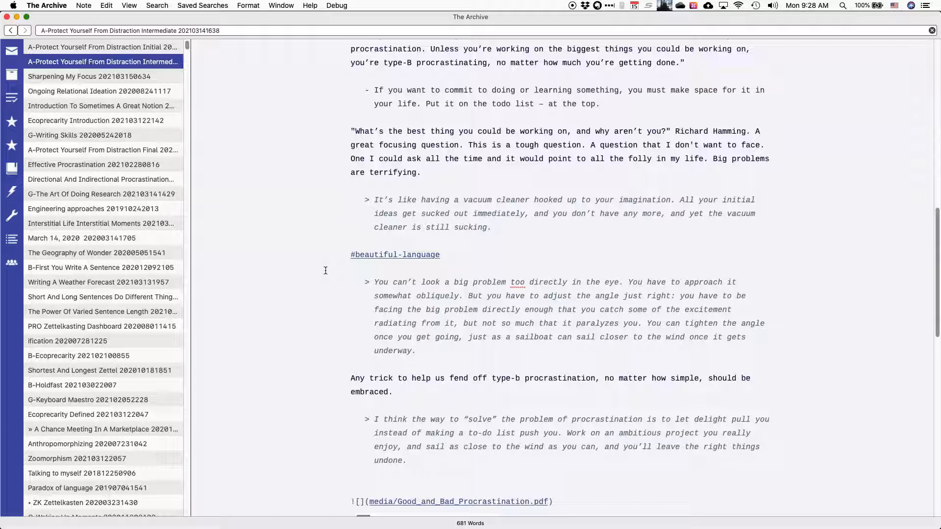
{"action": "scroll", "coordinate": [326, 271], "scroll_direction": "down", "scroll_amount": 1}
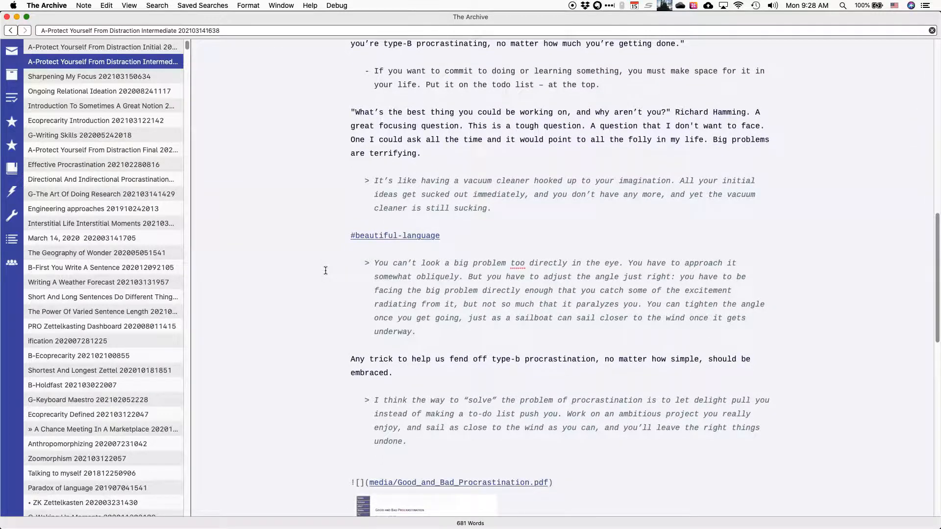
{"action": "scroll", "coordinate": [325, 271], "scroll_direction": "up", "scroll_amount": 3}
{"action": "scroll", "coordinate": [326, 270], "scroll_direction": "down", "scroll_amount": 1}
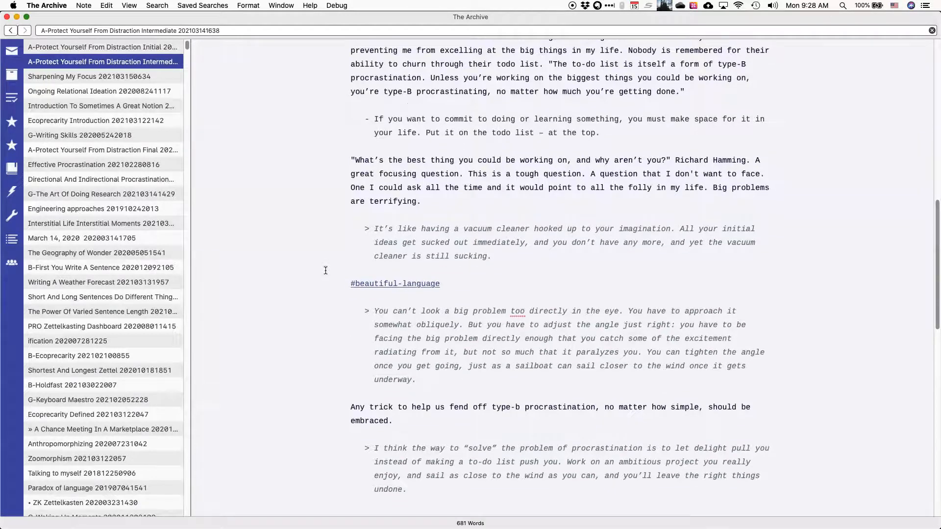
{"action": "scroll", "coordinate": [325, 270], "scroll_direction": "up", "scroll_amount": 10}
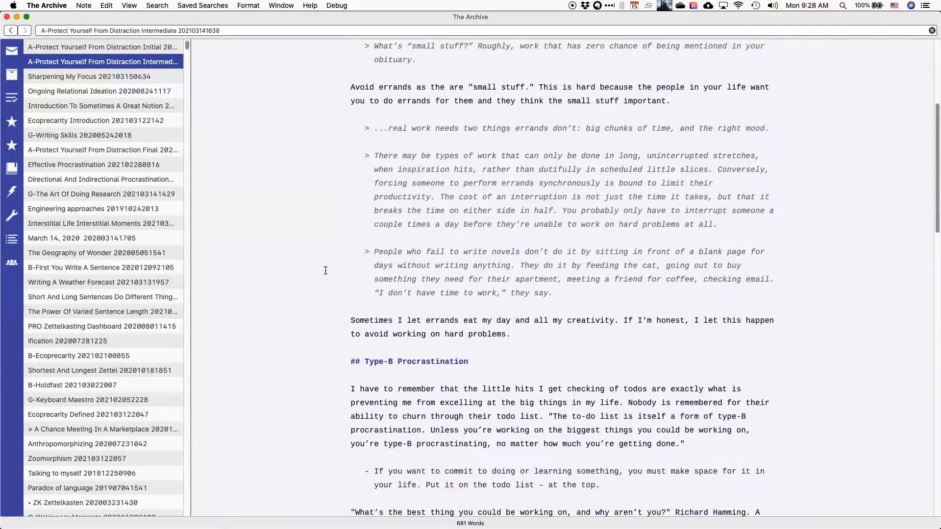
{"action": "scroll", "coordinate": [325, 270], "scroll_direction": "up", "scroll_amount": 8}
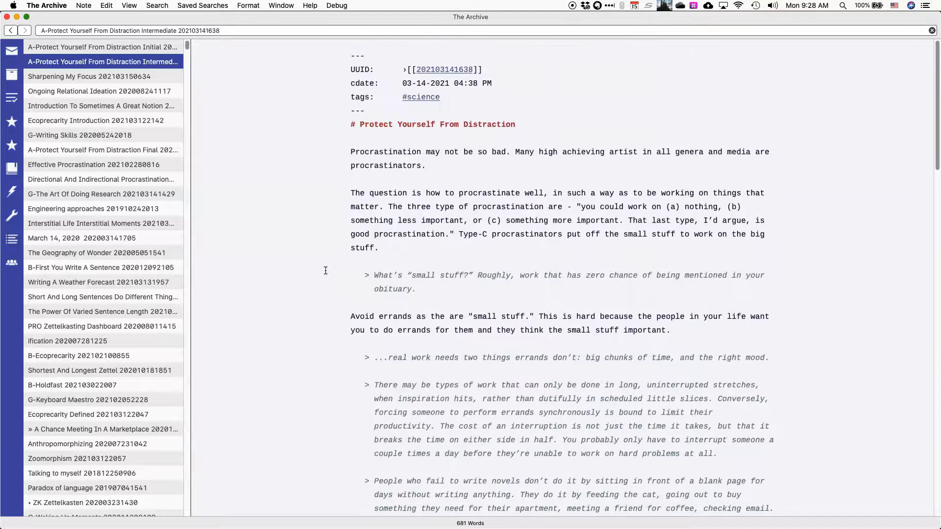
{"action": "scroll", "coordinate": [326, 270], "scroll_direction": "down", "scroll_amount": 3}
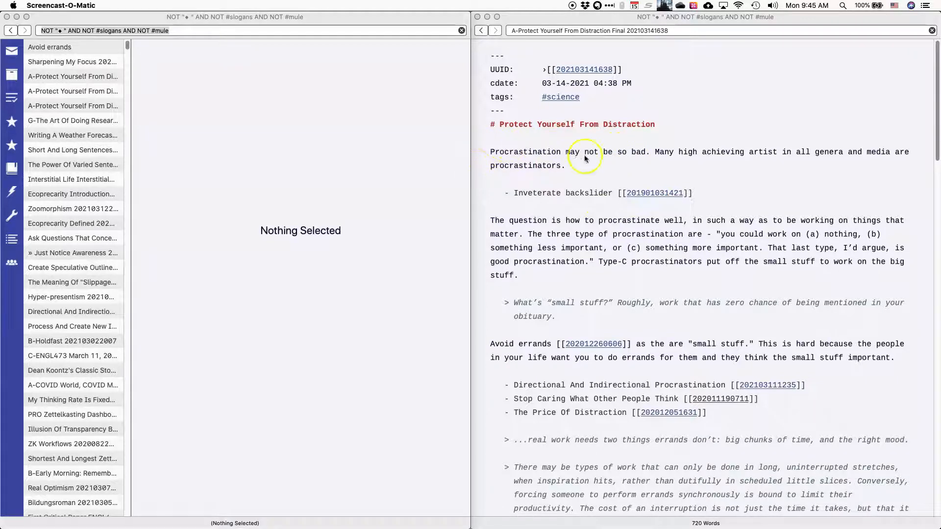
Step: Search the archive for "Procrastination", copied from the first sentence of the final "Protect Yourself From Distraction" note
{"action": "left_click", "coordinate": [518, 154]}
{"action": "double_click", "coordinate": [518, 152]}
{"action": "key", "text": "super+c"}
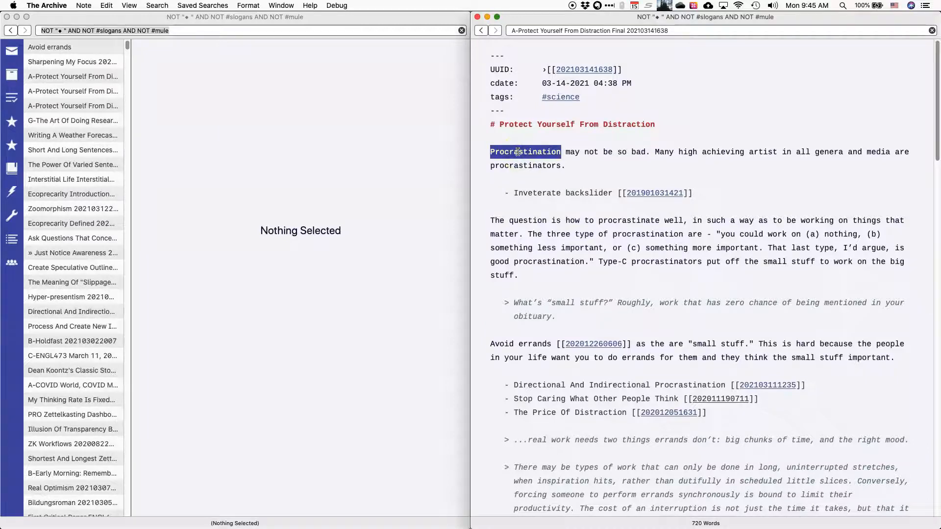
{"action": "left_click", "coordinate": [426, 153]}
{"action": "key", "text": "super+l"}
{"action": "key", "text": "super+v"}
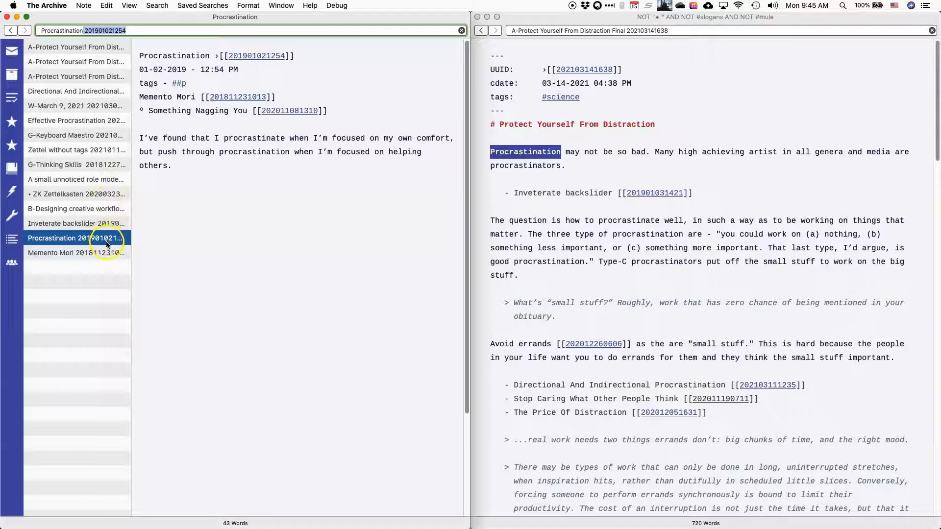
Step: Open the "Inveterate backslider" note from the search results and examine how its quotes relate to procrastination
{"action": "left_click", "coordinate": [65, 225]}
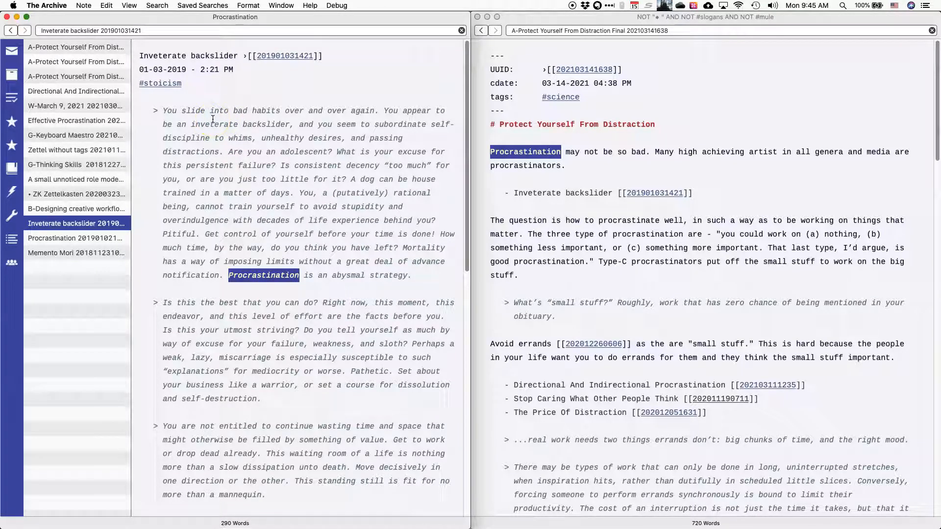
{"action": "left_click", "coordinate": [237, 124]}
{"action": "left_click", "coordinate": [168, 114]}
{"action": "left_click", "coordinate": [176, 436]}
{"action": "left_click", "coordinate": [187, 145]}
{"action": "left_click", "coordinate": [173, 139]}
{"action": "left_click", "coordinate": [192, 88]}
{"action": "left_click", "coordinate": [170, 153]}
{"action": "left_click", "coordinate": [410, 283]}
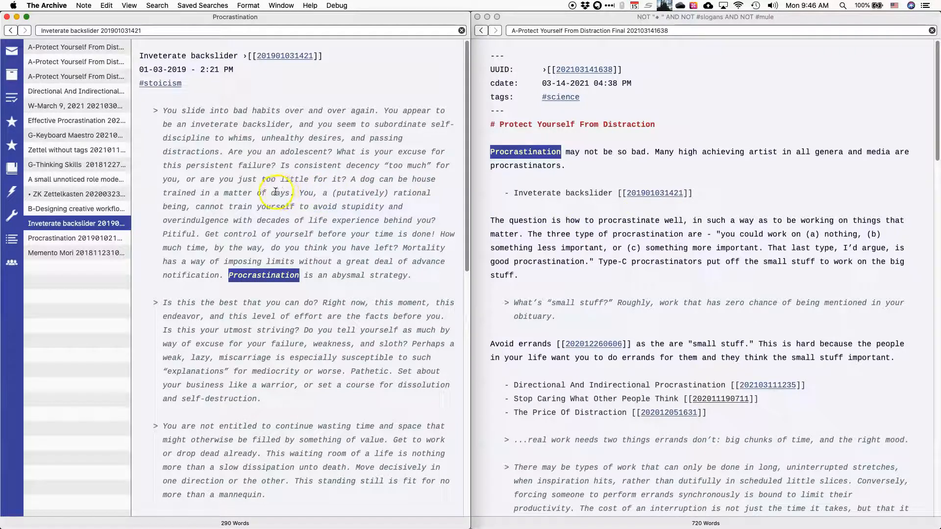
{"action": "left_click", "coordinate": [421, 280]}
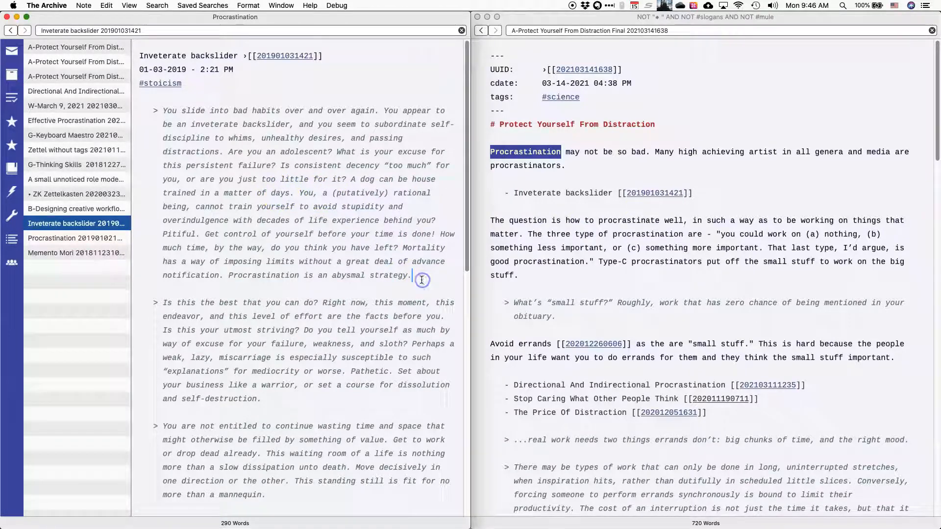
{"action": "left_click", "coordinate": [690, 109]}
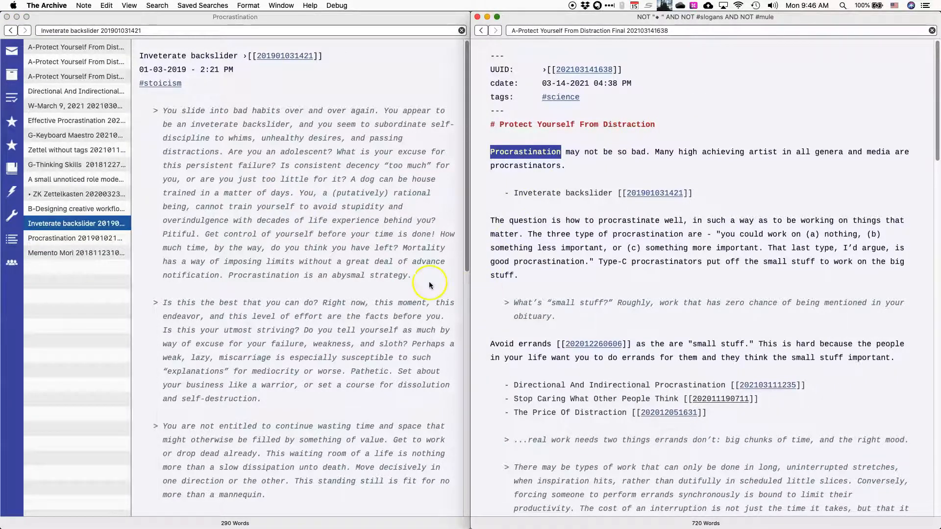
{"action": "left_click", "coordinate": [428, 269]}
{"action": "key", "text": "Return"}
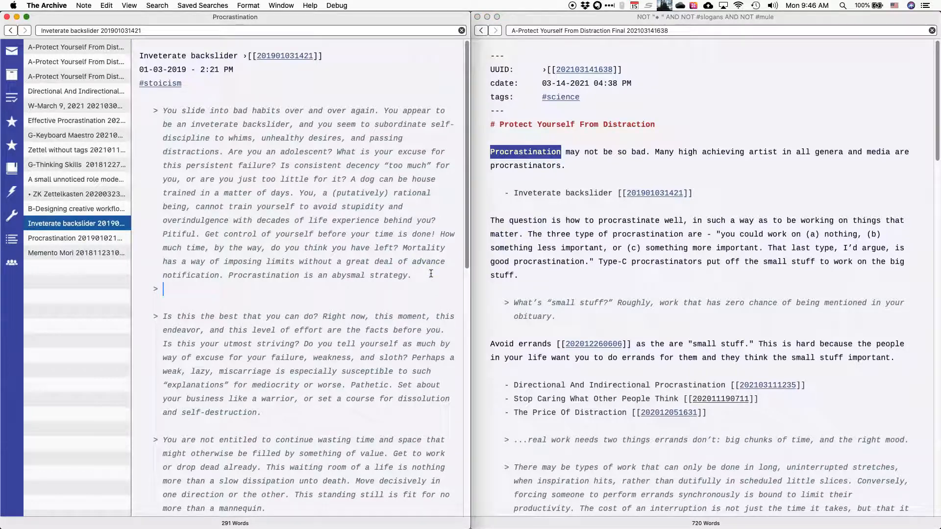
{"action": "key", "text": "Return"}
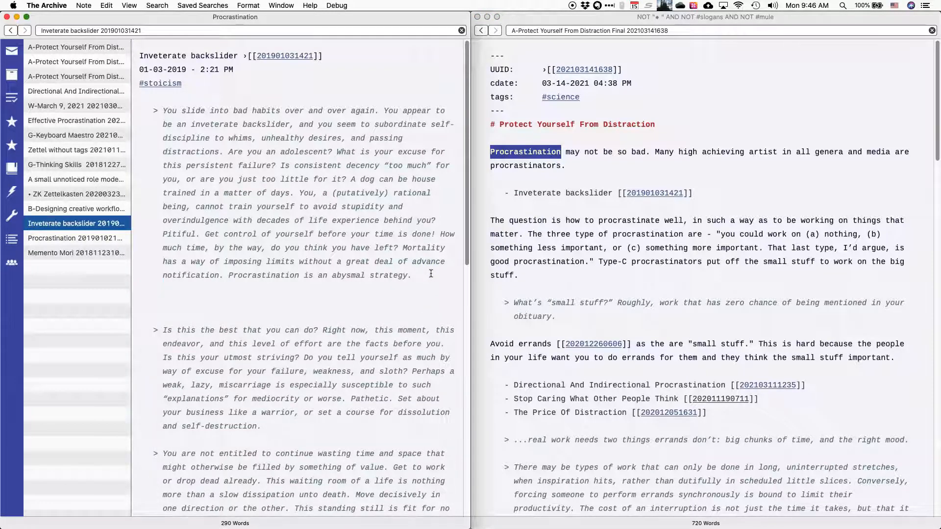
{"action": "key", "text": "super+v"}
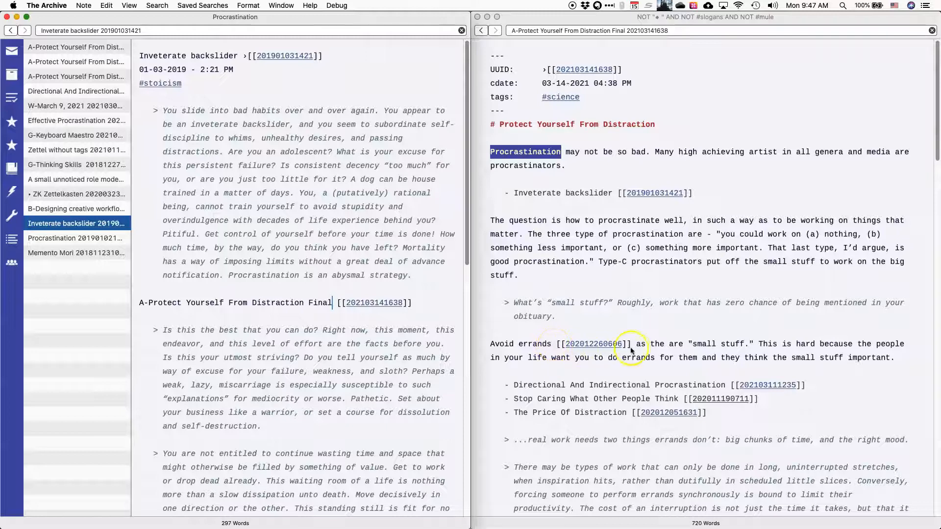
Step: Search the archive for "errands", copied from the final note, and open the "» Arriving At Happiness" note
{"action": "left_click", "coordinate": [558, 345]}
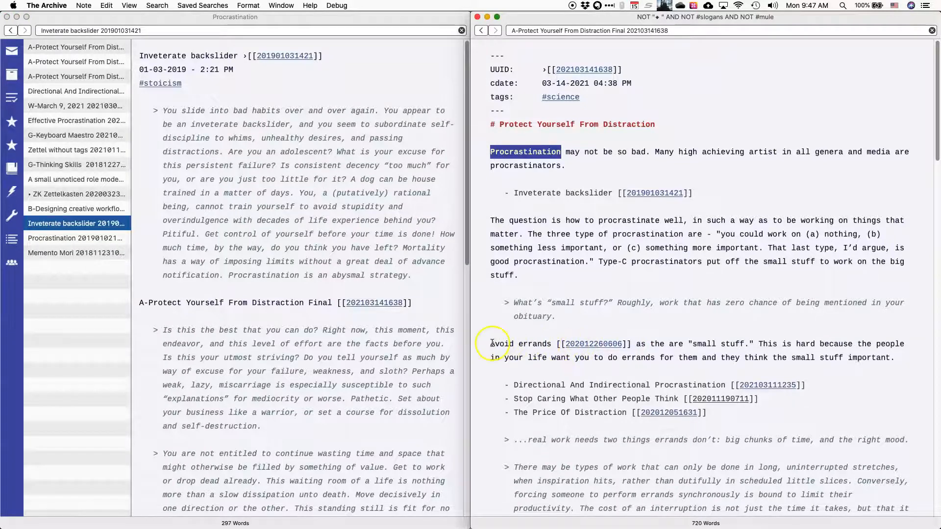
{"action": "double_click", "coordinate": [526, 344]}
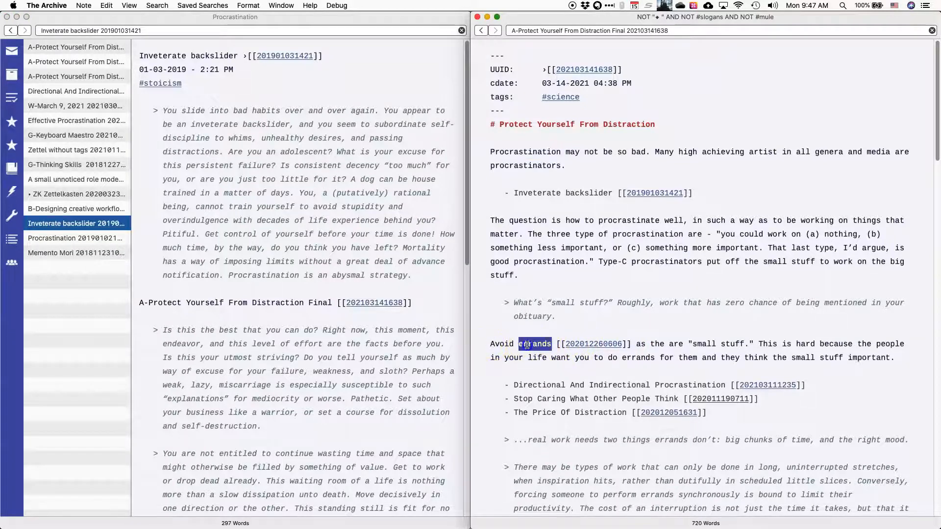
{"action": "key", "text": "super+c"}
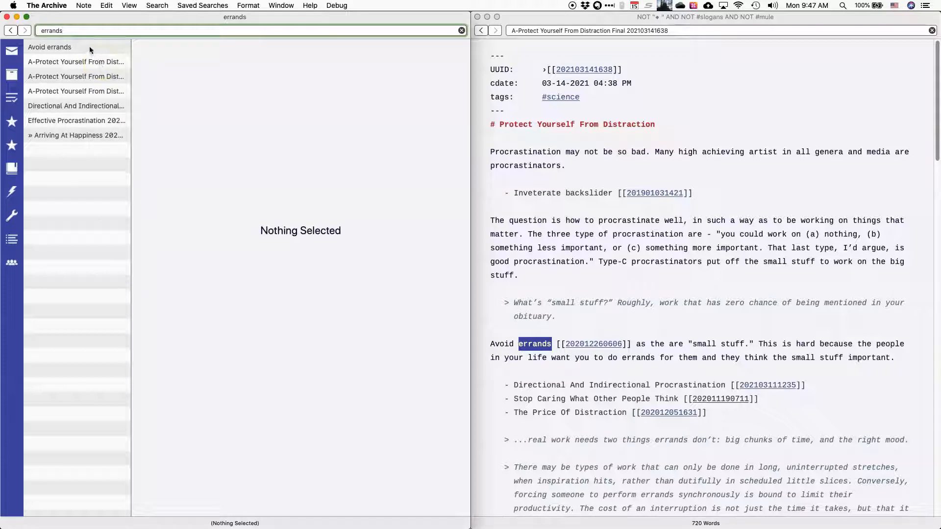
{"action": "left_click", "coordinate": [67, 137]}
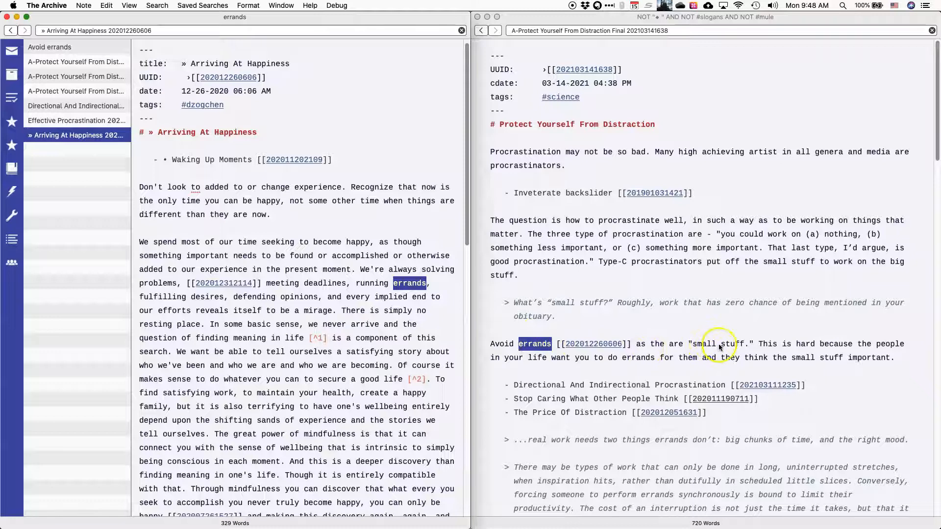
Step: Examine the final "Protect Yourself From Distraction" note's quotes, commentary and links to related notes, including the "Type-B Procrastination" section
{"action": "scroll", "coordinate": [627, 369], "scroll_direction": "down", "scroll_amount": 1}
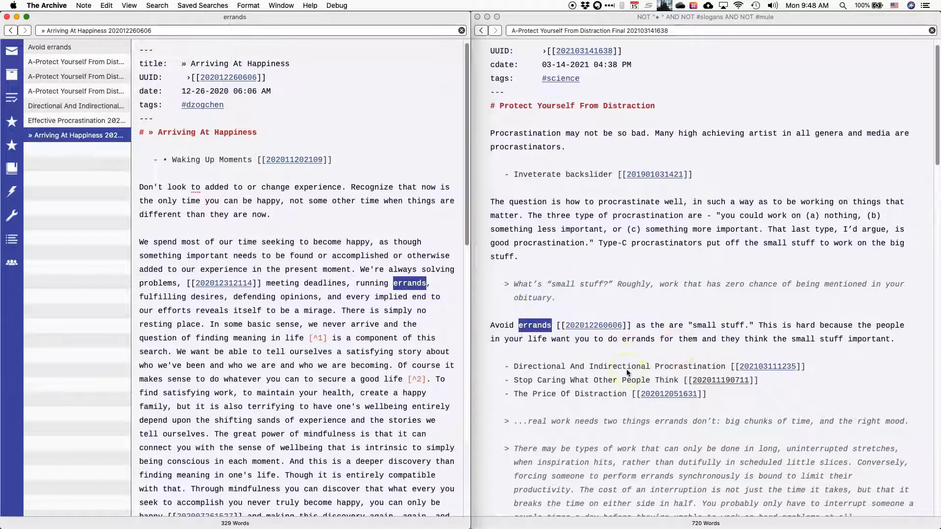
{"action": "scroll", "coordinate": [626, 373], "scroll_direction": "down", "scroll_amount": 4}
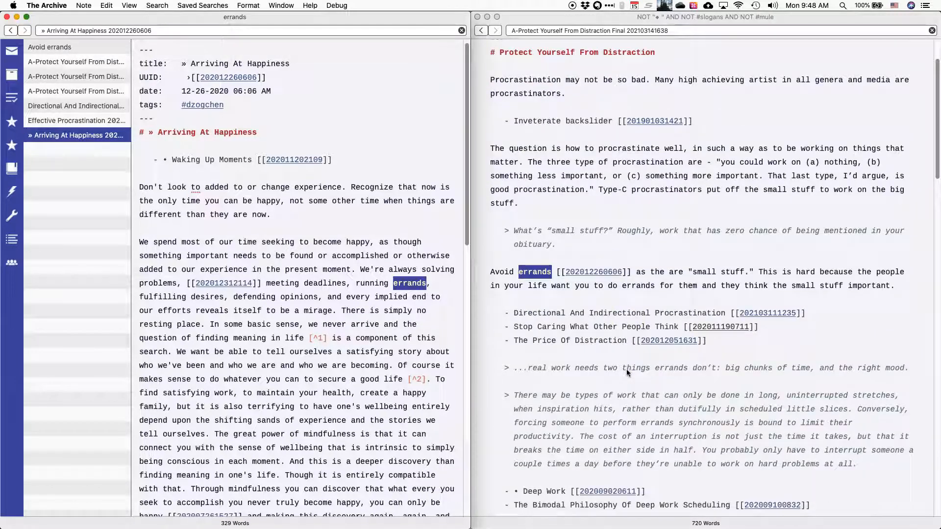
{"action": "scroll", "coordinate": [559, 267], "scroll_direction": "down", "scroll_amount": 2}
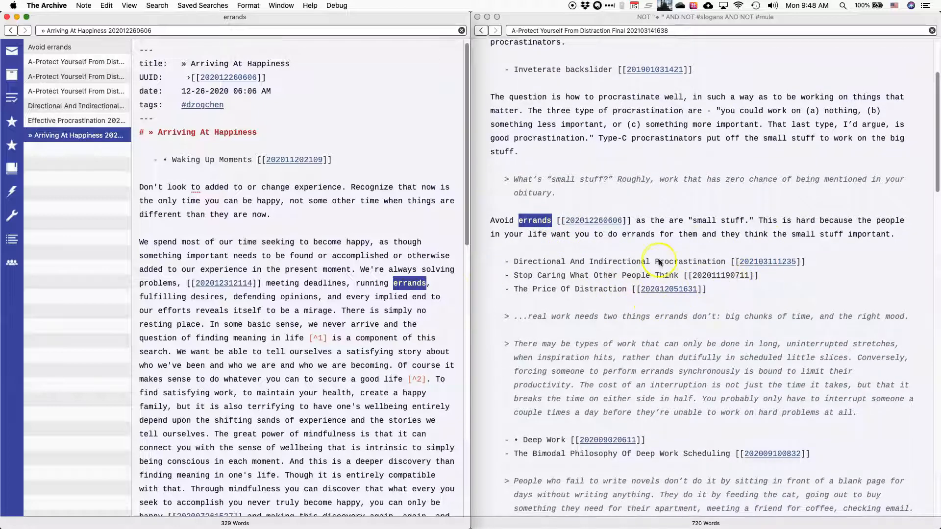
{"action": "scroll", "coordinate": [622, 311], "scroll_direction": "down", "scroll_amount": 4}
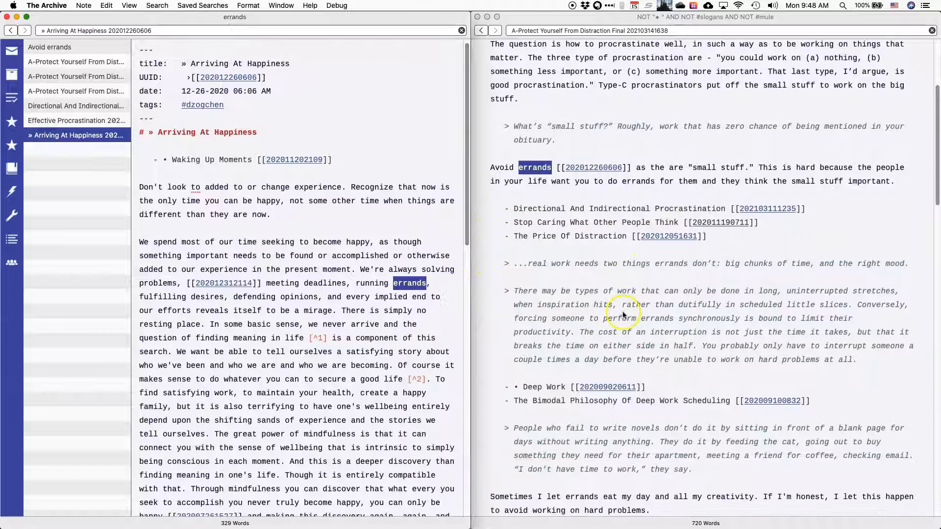
{"action": "scroll", "coordinate": [623, 315], "scroll_direction": "down", "scroll_amount": 2}
{"action": "scroll", "coordinate": [624, 315], "scroll_direction": "down", "scroll_amount": 1}
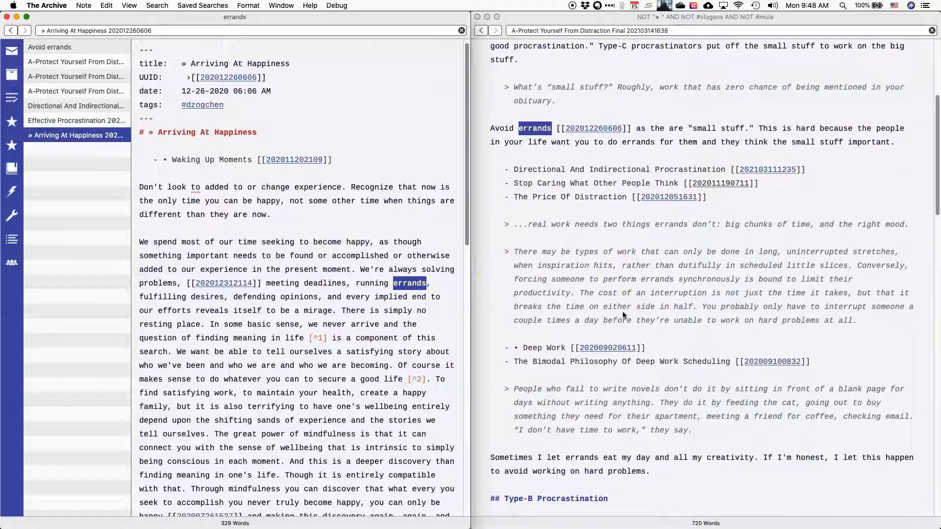
{"action": "scroll", "coordinate": [623, 316], "scroll_direction": "down", "scroll_amount": 4}
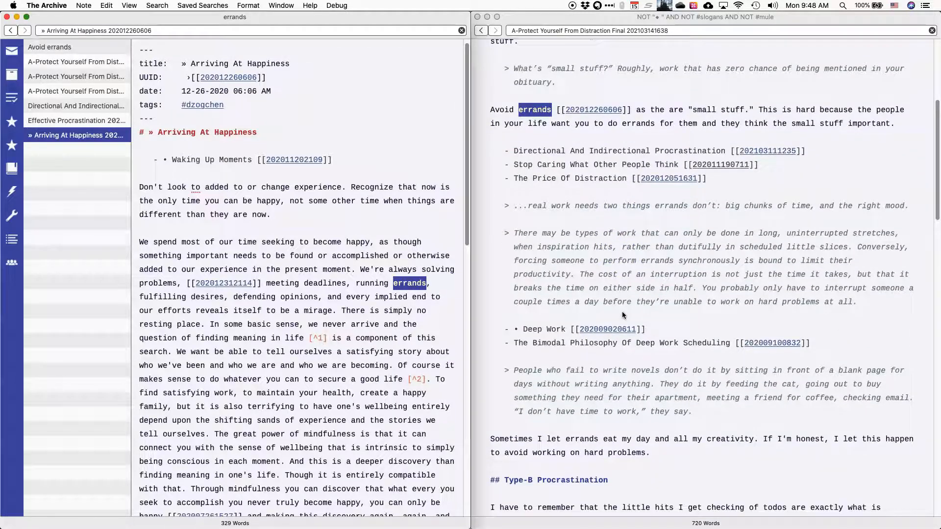
{"action": "scroll", "coordinate": [623, 315], "scroll_direction": "down", "scroll_amount": 18}
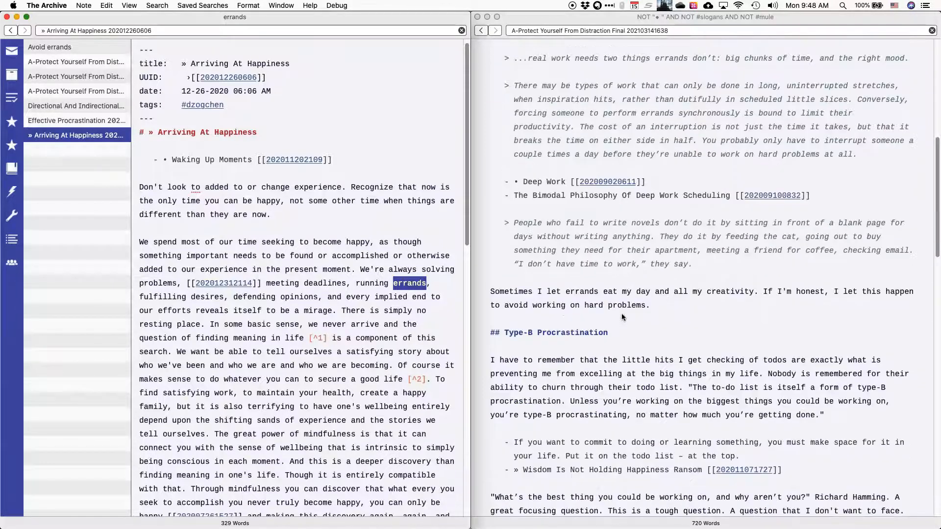
{"action": "scroll", "coordinate": [623, 315], "scroll_direction": "down", "scroll_amount": 6}
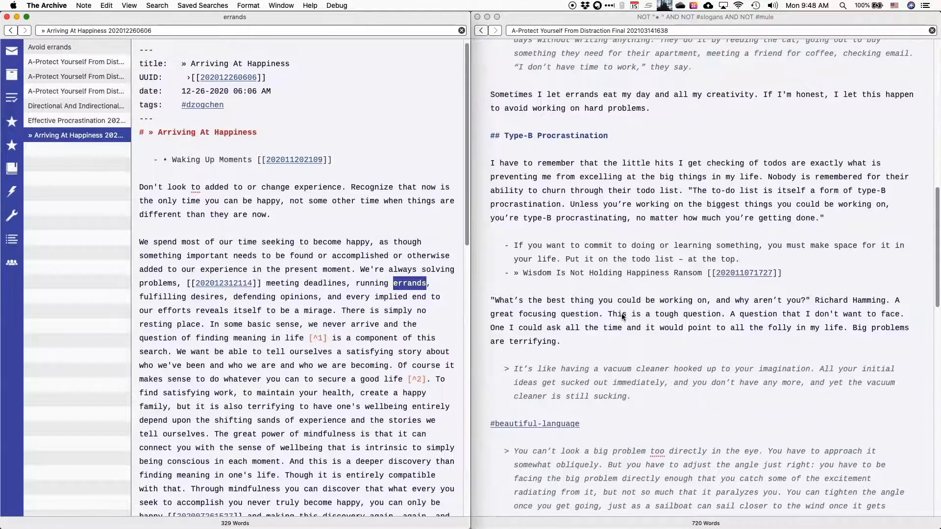
{"action": "scroll", "coordinate": [622, 315], "scroll_direction": "down", "scroll_amount": 15}
{"action": "scroll", "coordinate": [623, 315], "scroll_direction": "up", "scroll_amount": 20}
{"action": "scroll", "coordinate": [622, 316], "scroll_direction": "up", "scroll_amount": 20}
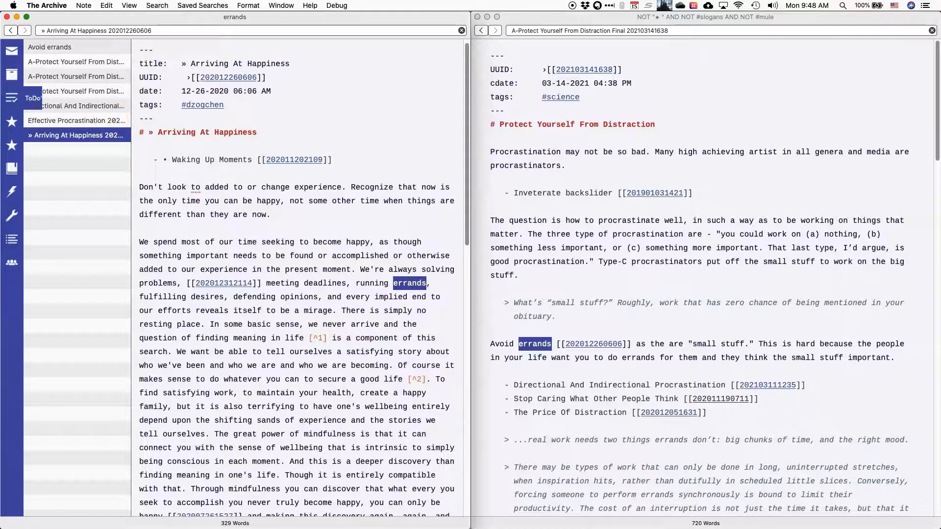
Step: List the inbox notes with the saved search #inbox NOT "Tag Cloud"
{"action": "left_click", "coordinate": [8, 79]}
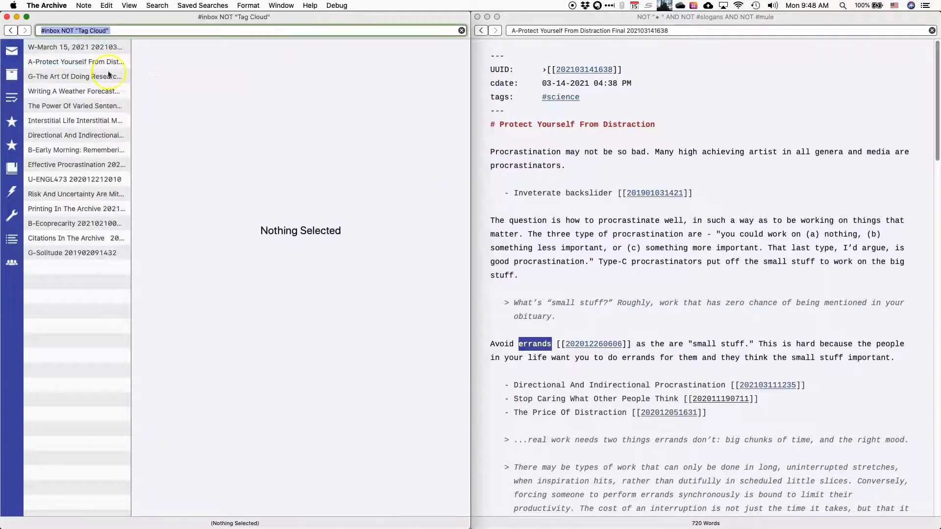